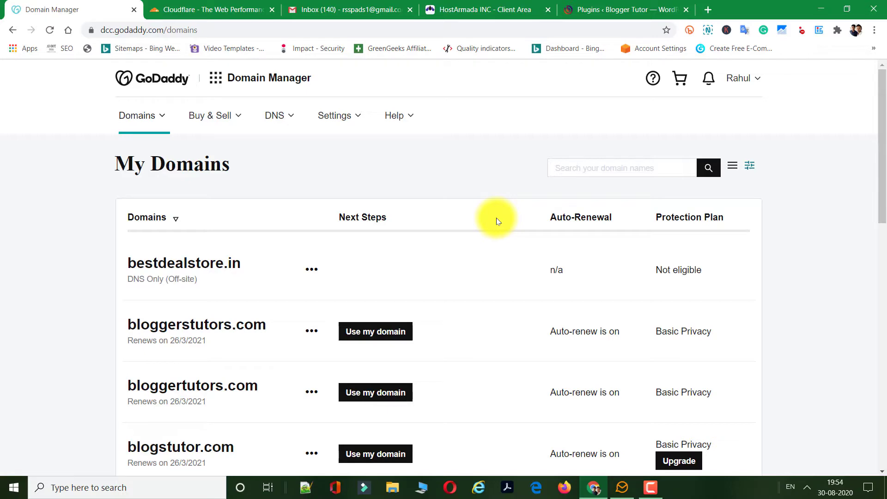
Find filmedekho.com in the GoDaddy domain list, then bring up the Cloudflare homepage
{"action": "scroll", "coordinate": [312, 247], "scroll_direction": "down", "scroll_amount": 15}
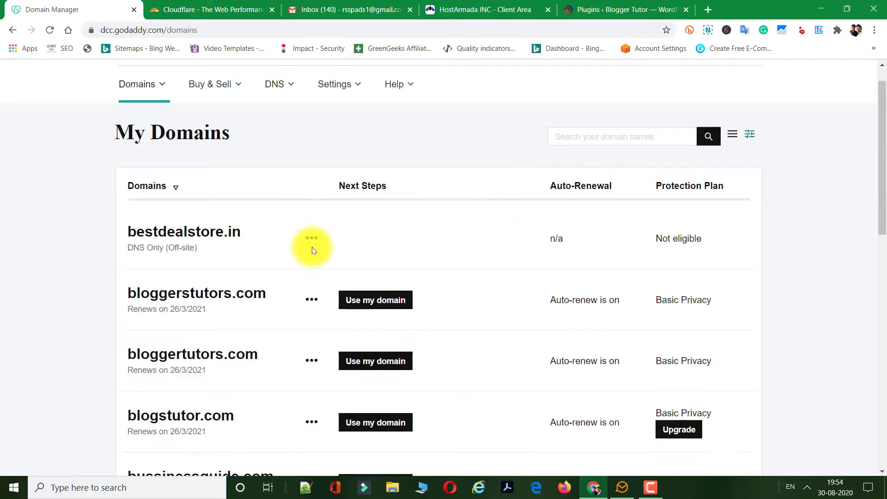
{"action": "scroll", "coordinate": [198, 360], "scroll_direction": "up", "scroll_amount": 8}
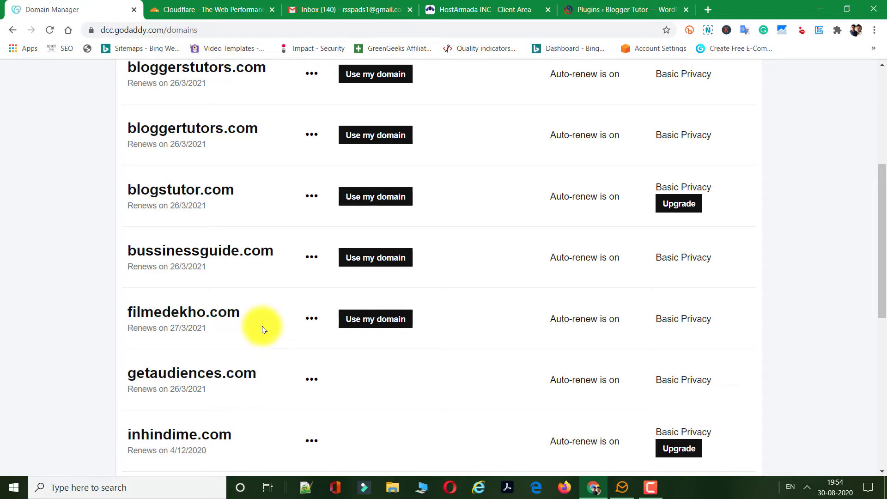
{"action": "left_click", "coordinate": [160, 9]}
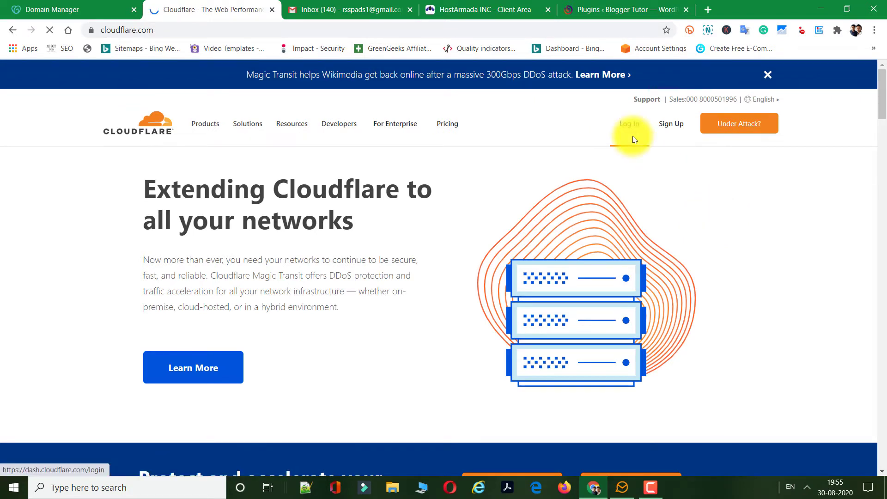
Start creating a new Cloudflare account from the homepage's Sign Up
{"action": "left_click", "coordinate": [674, 128]}
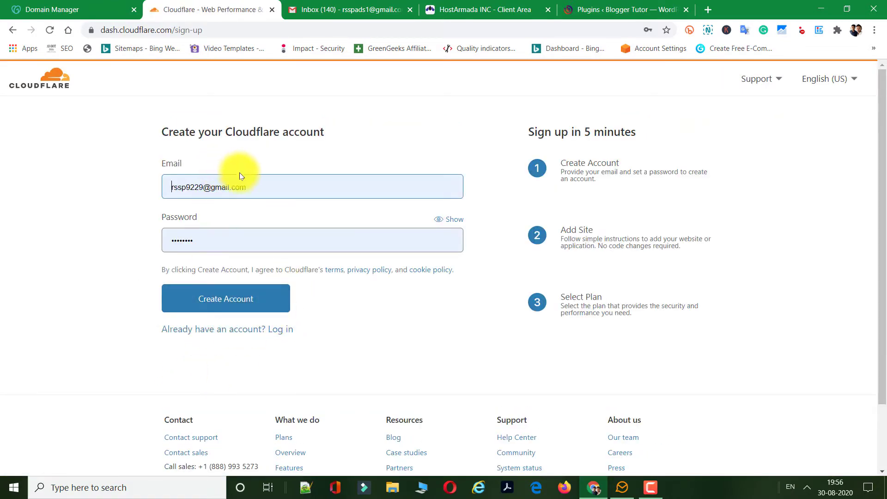
Replace the prefilled email with the account's email address chosen from autofill
{"action": "left_click", "coordinate": [162, 186]}
{"action": "left_click_drag", "start_coordinate": [161, 186], "coordinate": [142, 186]}
{"action": "key", "text": "F11"}
{"action": "key", "text": "BackSpace"}
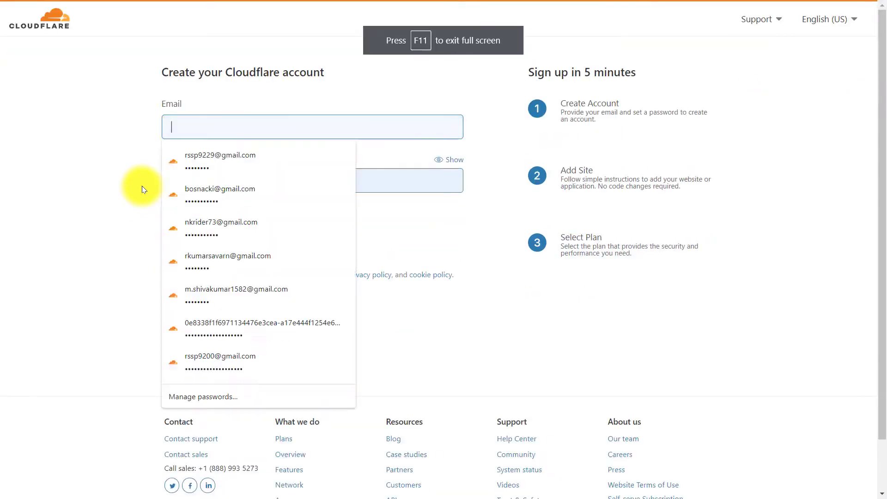
{"action": "key", "text": "F12"}
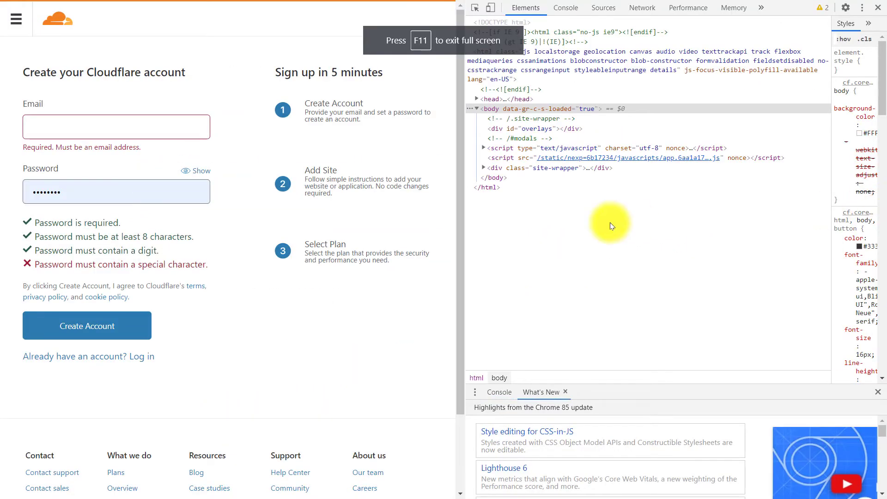
{"action": "key", "text": "F11"}
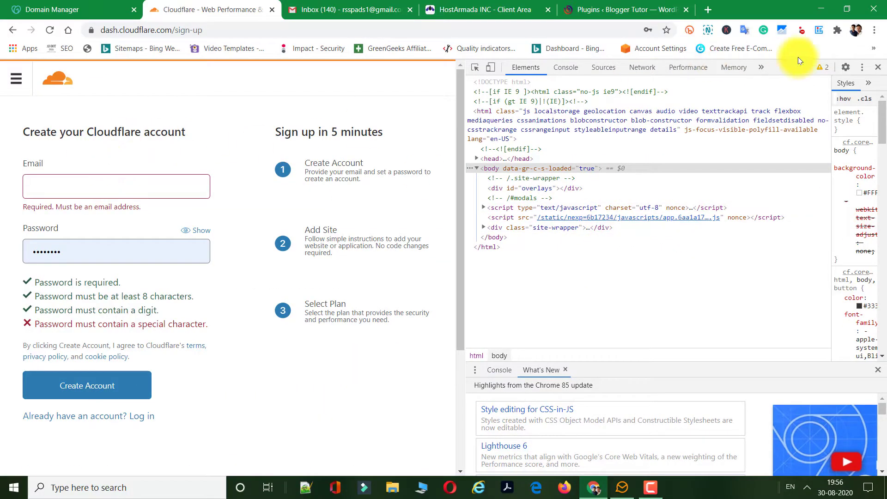
{"action": "left_click", "coordinate": [874, 67]}
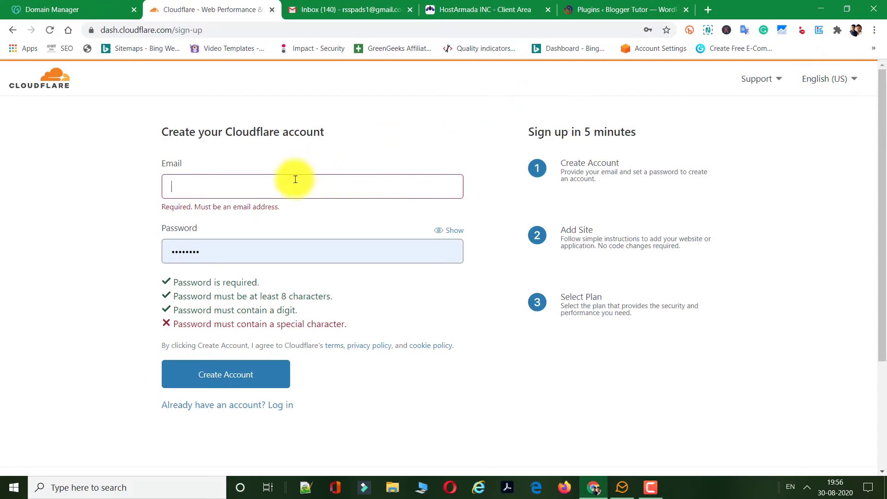
{"action": "type", "text": "rsssp"}
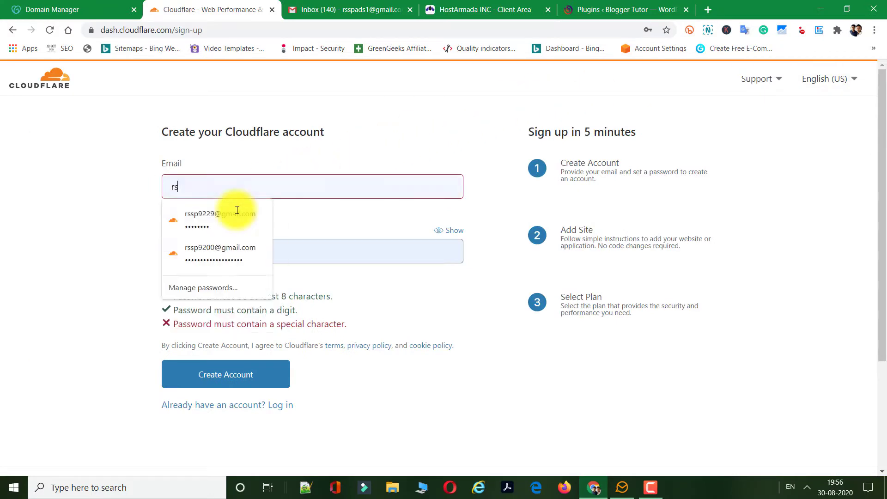
{"action": "key", "text": "BackSpace"}
{"action": "key", "text": "BackSpace"}
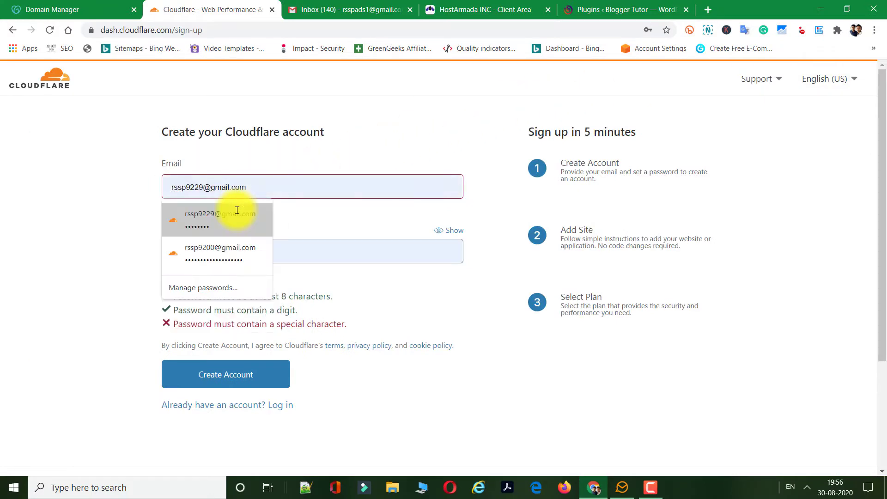
{"action": "type", "text": "p"}
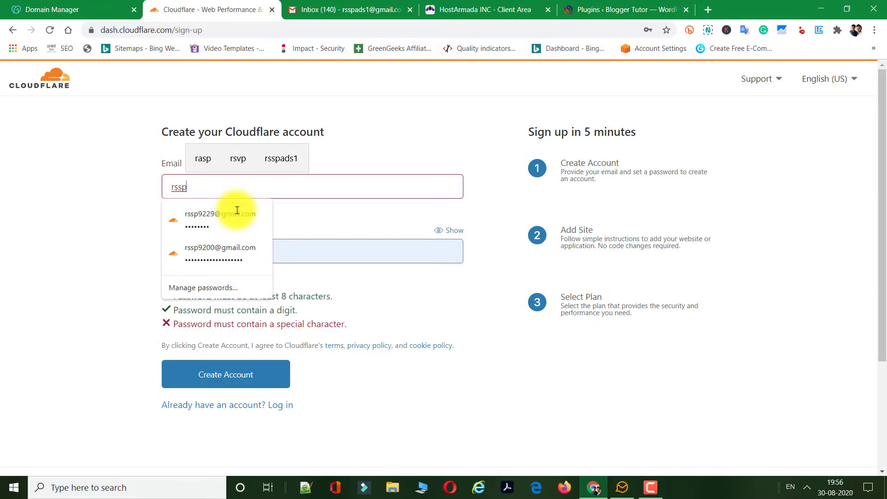
{"action": "type", "text": "ads1"}
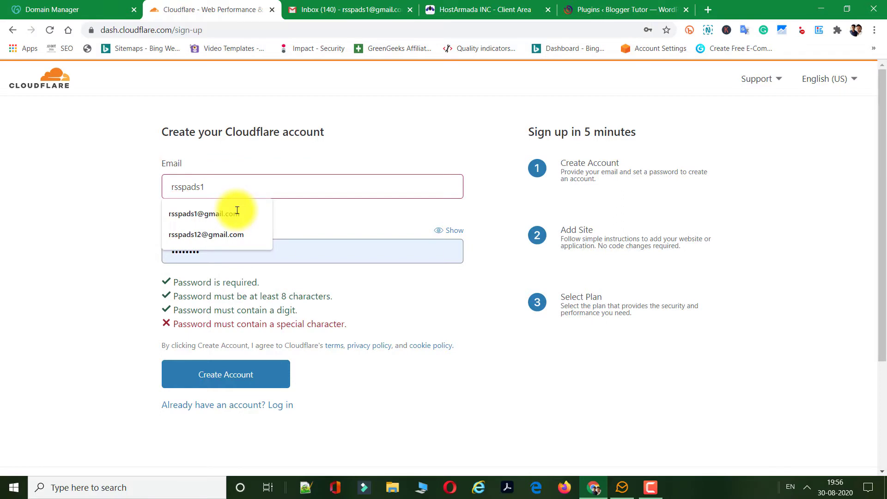
{"action": "left_click", "coordinate": [237, 211]}
Enter a new password containing a digit and special character, and create the account
{"action": "left_click_drag", "start_coordinate": [234, 241], "coordinate": [133, 255]}
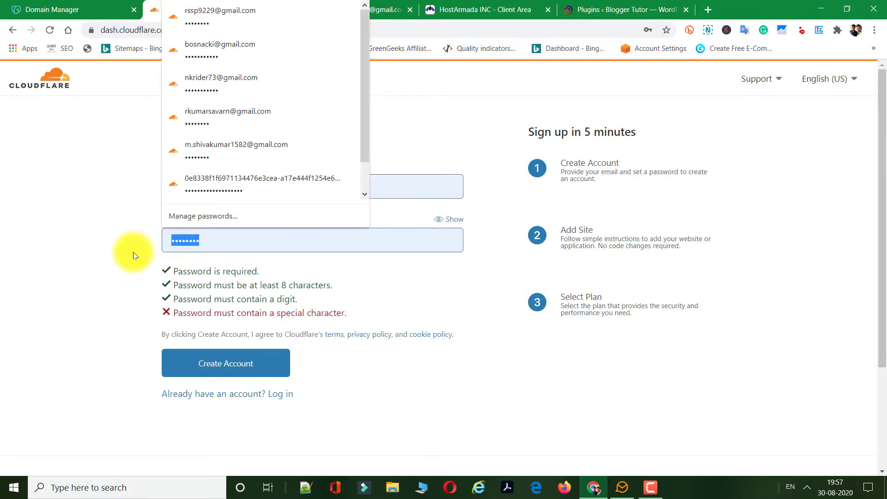
{"action": "type", "text": "********"}
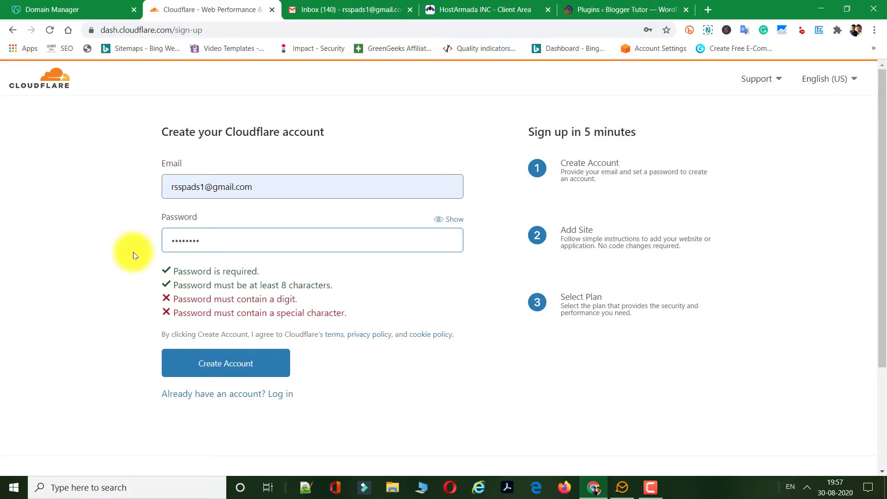
{"action": "type", "text": "****"}
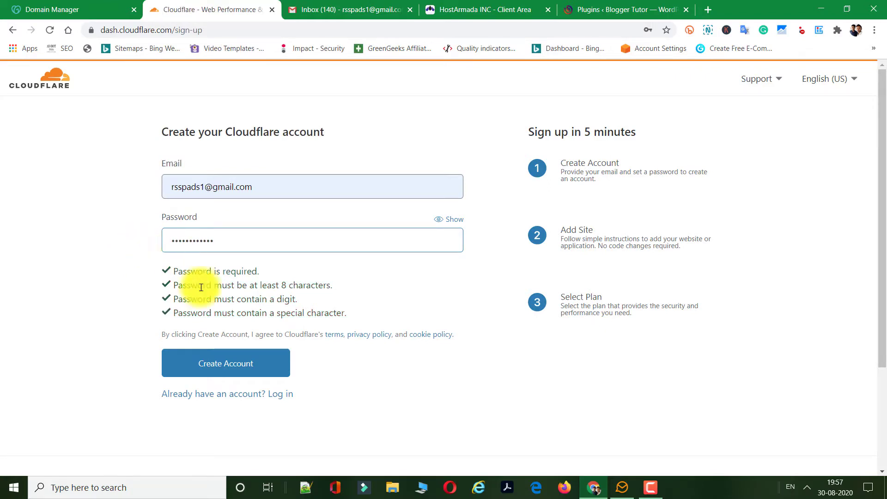
{"action": "left_click_drag", "start_coordinate": [168, 283], "coordinate": [318, 284]}
{"action": "left_click", "coordinate": [212, 287]}
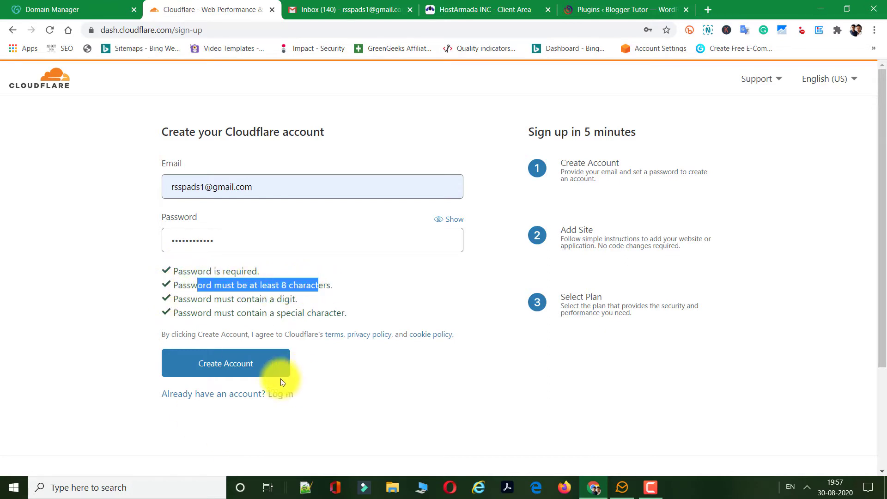
{"action": "left_click", "coordinate": [224, 366]}
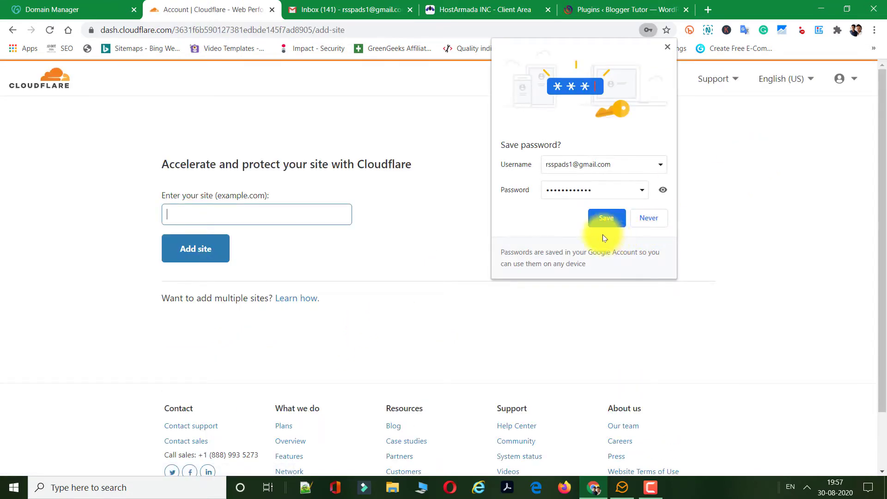
Save the new login in the browser and copy filmedekho.com from the GoDaddy domain list
{"action": "left_click", "coordinate": [605, 219]}
{"action": "left_click", "coordinate": [277, 211]}
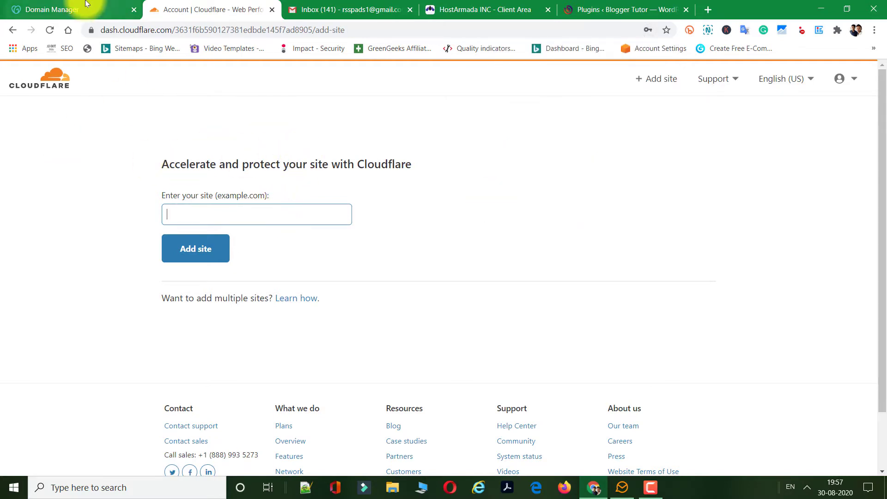
{"action": "left_click", "coordinate": [106, 9]}
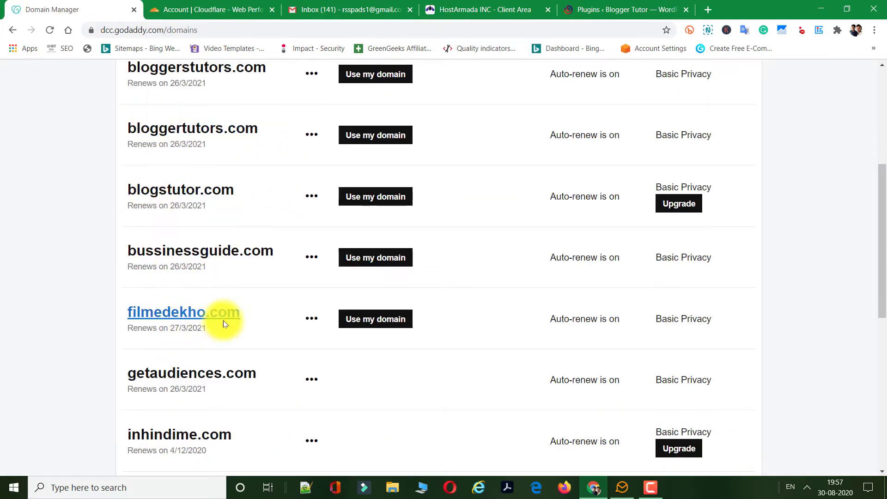
{"action": "left_click_drag", "start_coordinate": [259, 315], "coordinate": [146, 317]}
{"action": "right_click", "coordinate": [145, 316]}
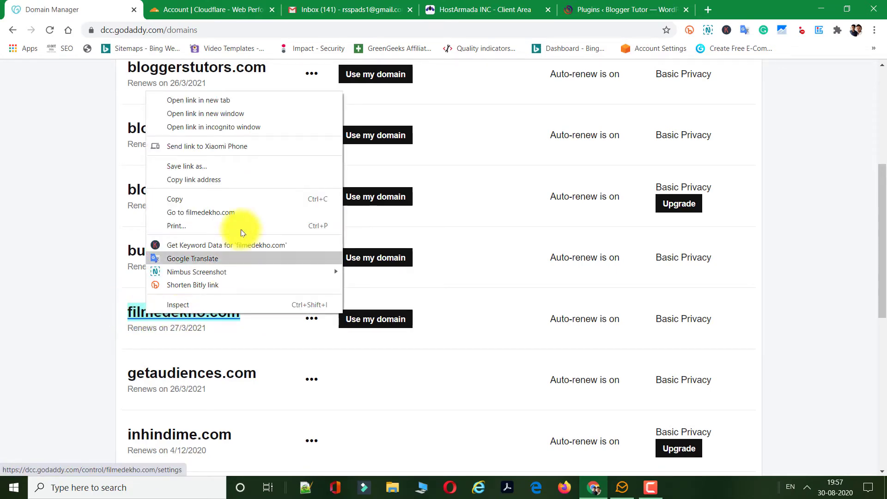
{"action": "left_click", "coordinate": [242, 203]}
Paste filmedekho.com into Cloudflare's site field and add it as a site
{"action": "left_click", "coordinate": [226, 4]}
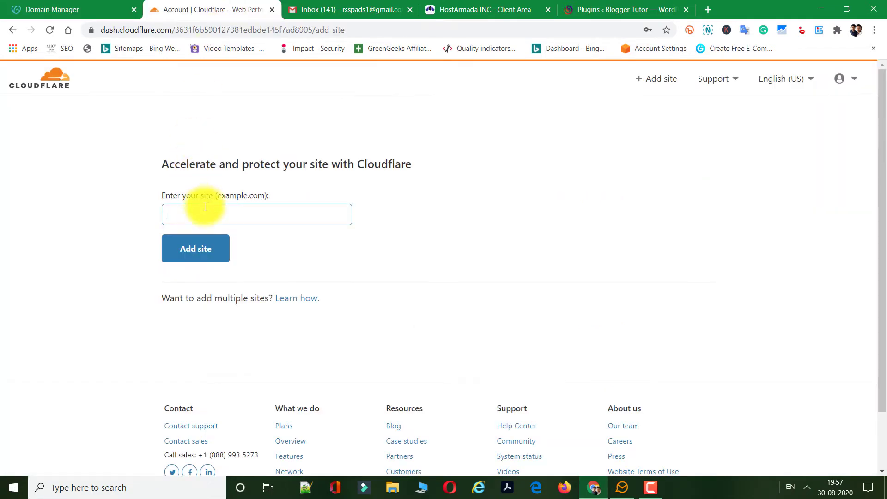
{"action": "key", "text": "ctrl+v"}
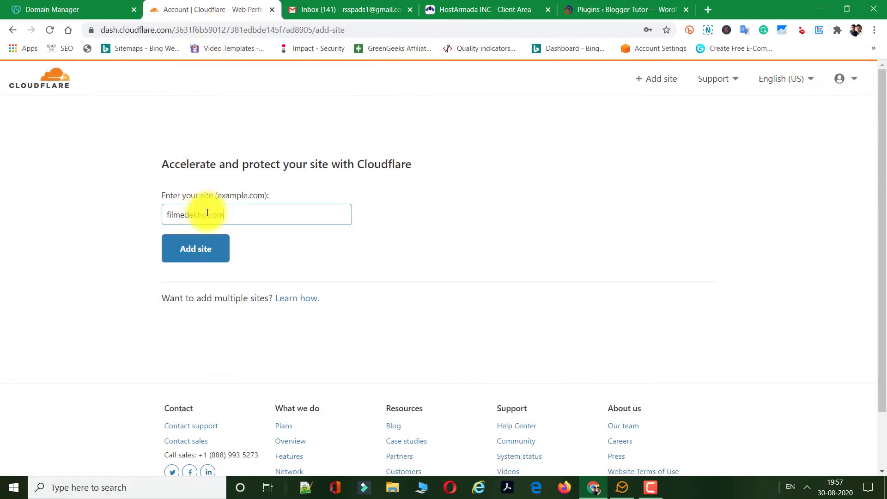
{"action": "left_click", "coordinate": [217, 254]}
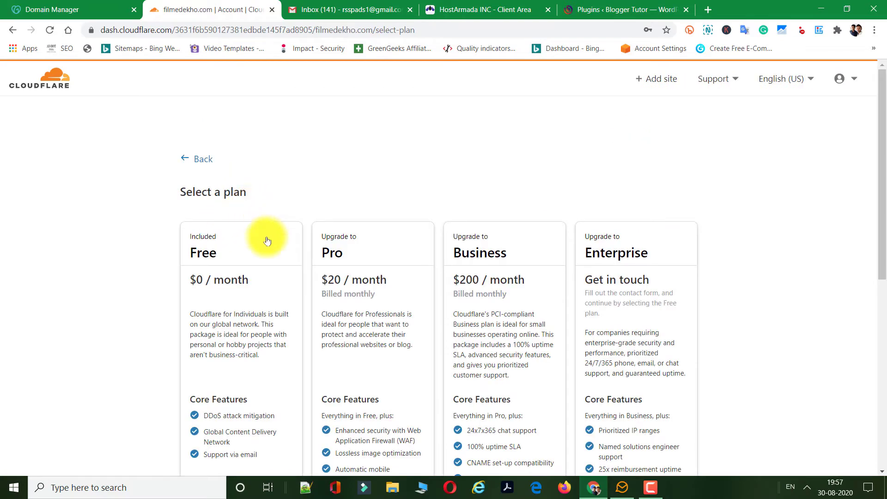
Select the Free plan and confirm it for filmedekho.com
{"action": "scroll", "coordinate": [249, 268], "scroll_direction": "down", "scroll_amount": 4}
{"action": "scroll", "coordinate": [226, 277], "scroll_direction": "up", "scroll_amount": 5}
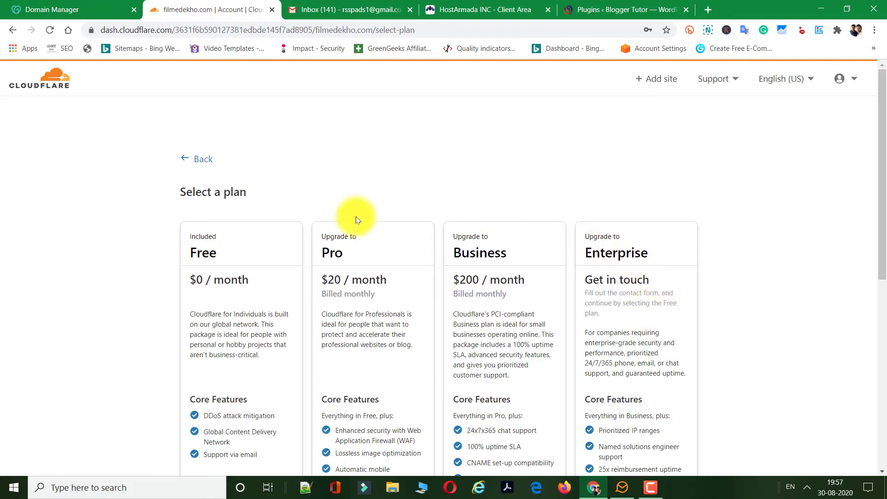
{"action": "scroll", "coordinate": [209, 234], "scroll_direction": "down", "scroll_amount": 4}
{"action": "scroll", "coordinate": [228, 203], "scroll_direction": "up", "scroll_amount": 4}
{"action": "scroll", "coordinate": [233, 194], "scroll_direction": "down", "scroll_amount": 4}
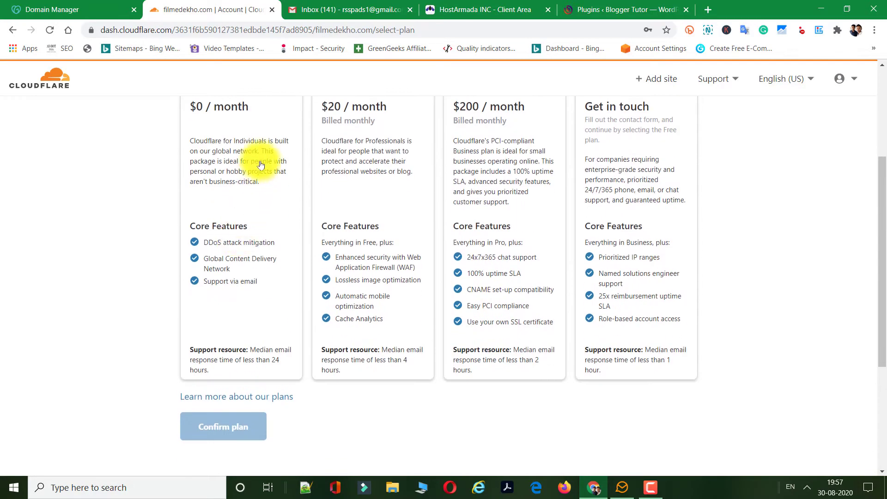
{"action": "left_click", "coordinate": [261, 166]}
{"action": "scroll", "coordinate": [261, 165], "scroll_direction": "up", "scroll_amount": 3}
{"action": "scroll", "coordinate": [248, 277], "scroll_direction": "down", "scroll_amount": 5}
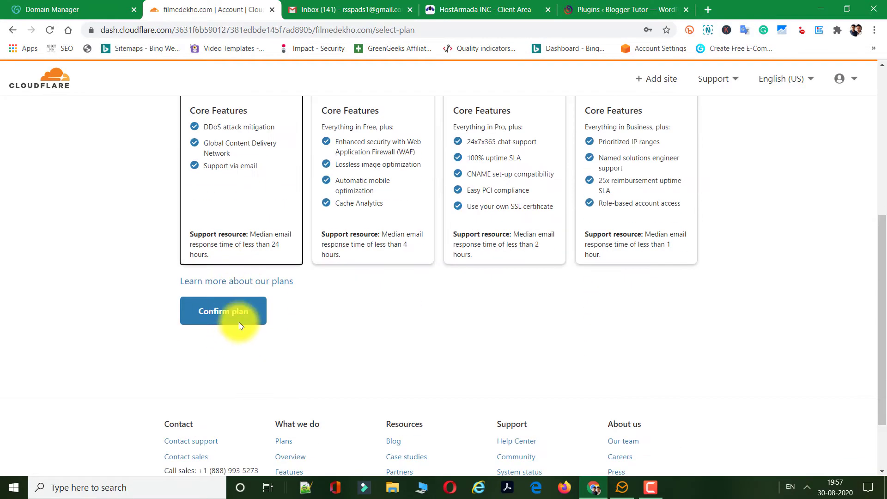
{"action": "left_click", "coordinate": [241, 318]}
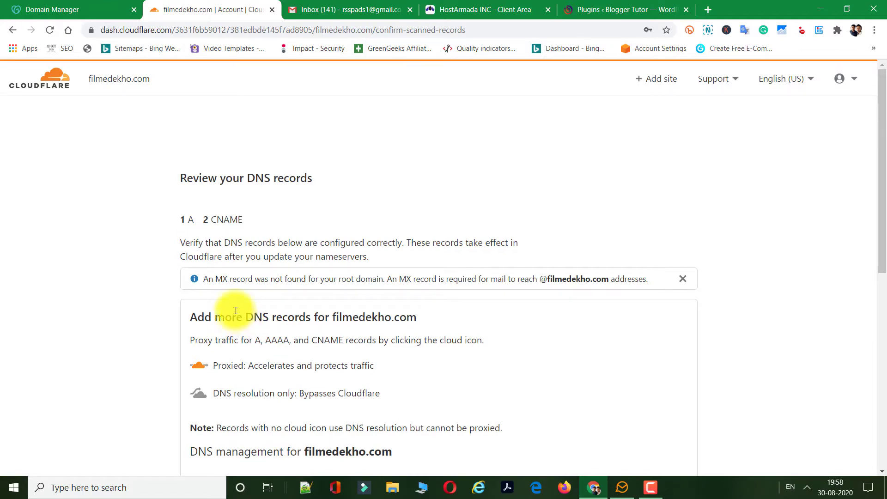
Review the scanned A record and two CNAME records, then continue
{"action": "scroll", "coordinate": [251, 315], "scroll_direction": "down", "scroll_amount": 6}
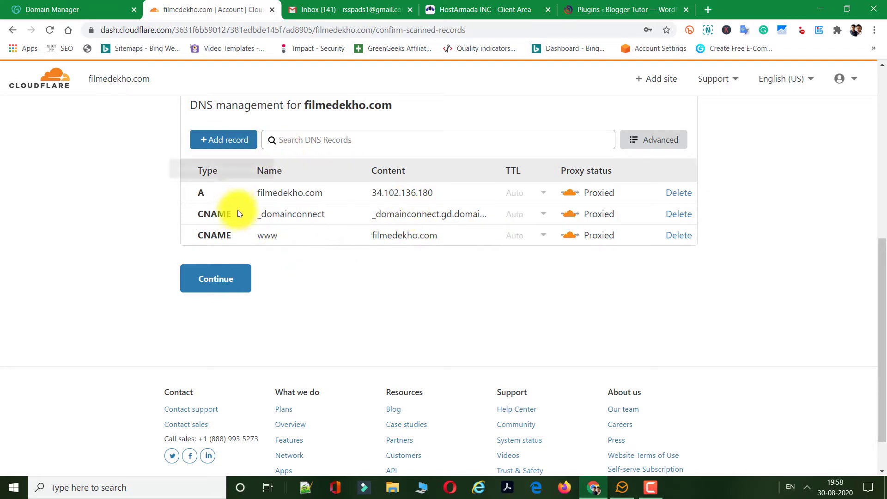
{"action": "scroll", "coordinate": [296, 153], "scroll_direction": "up", "scroll_amount": 5}
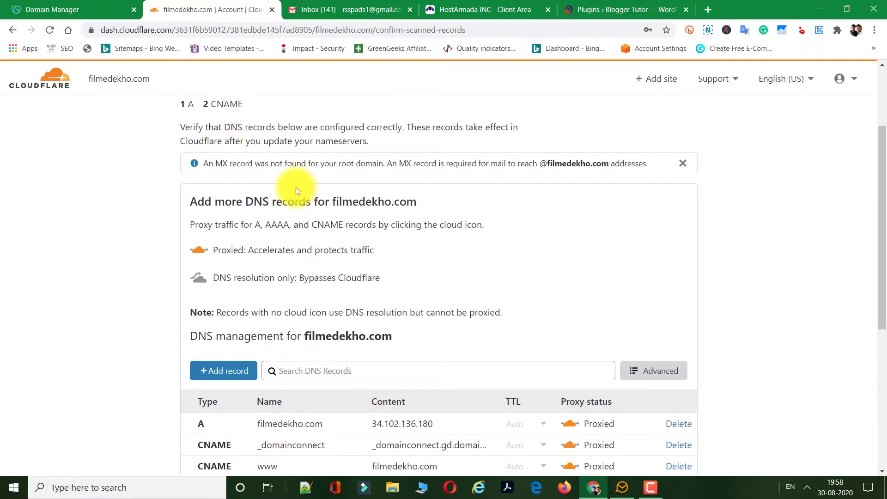
{"action": "scroll", "coordinate": [296, 194], "scroll_direction": "down", "scroll_amount": 4}
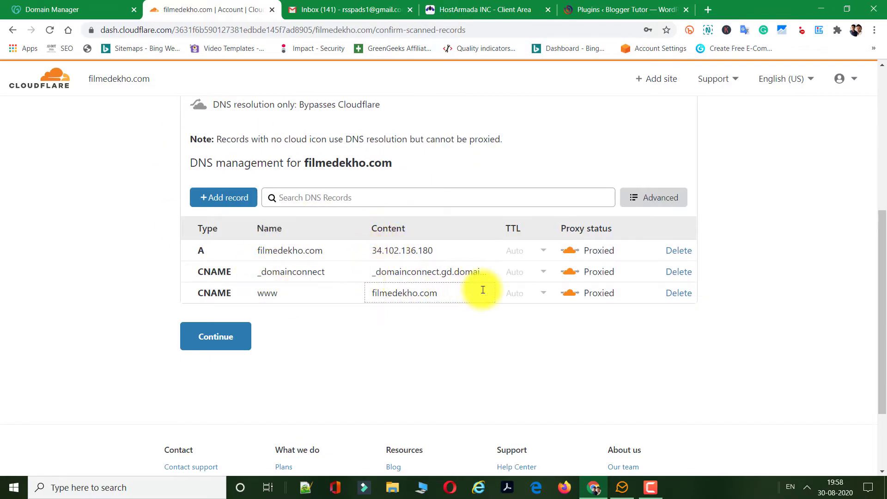
{"action": "left_click", "coordinate": [217, 344]}
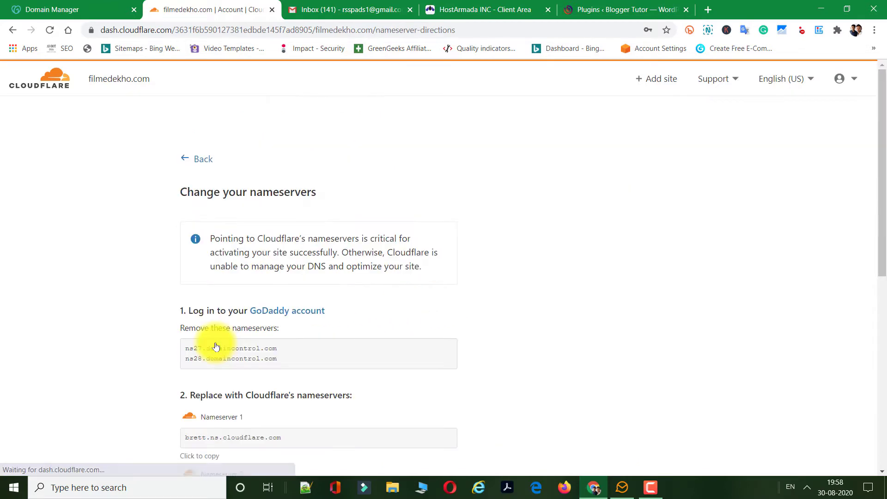
Review the two old GoDaddy nameservers and Cloudflare's two replacement nameservers, then return to GoDaddy
{"action": "scroll", "coordinate": [216, 346], "scroll_direction": "down", "scroll_amount": 2}
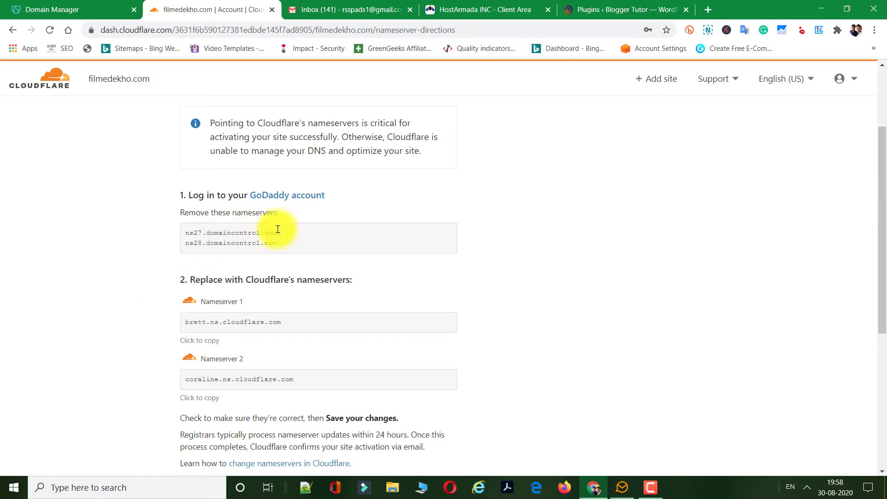
{"action": "left_click_drag", "start_coordinate": [167, 193], "coordinate": [307, 211]}
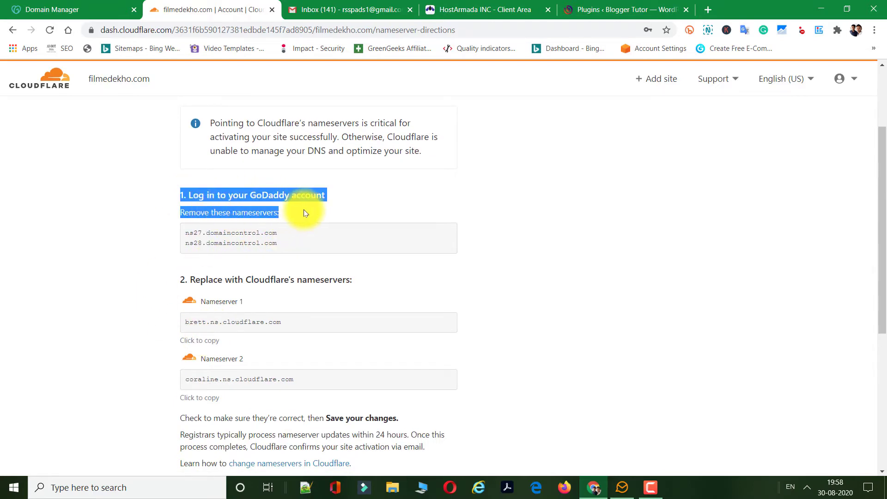
{"action": "left_click", "coordinate": [199, 243]}
{"action": "left_click_drag", "start_coordinate": [186, 233], "coordinate": [289, 239]}
{"action": "left_click_drag", "start_coordinate": [187, 322], "coordinate": [314, 324]}
{"action": "left_click_drag", "start_coordinate": [331, 379], "coordinate": [189, 377]}
{"action": "left_click", "coordinate": [93, 7]}
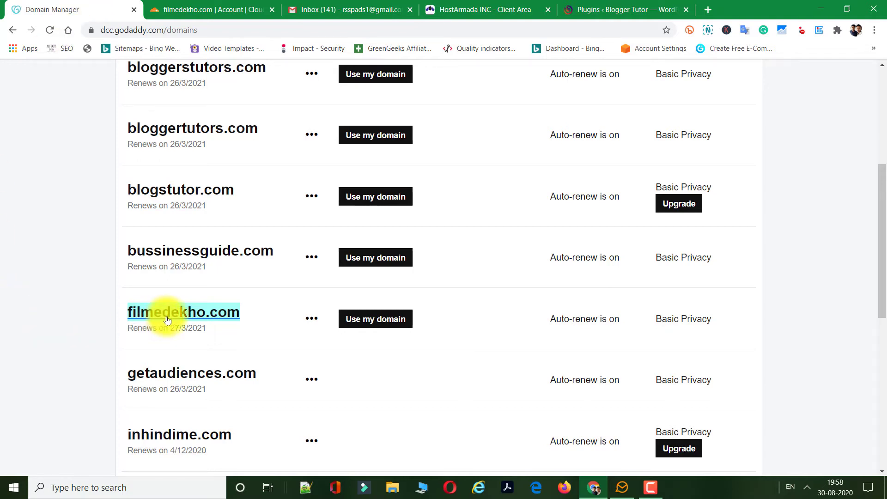
Open filmedekho.com's DNS management and scroll to its ns27/ns28.domaincontrol.com nameservers
{"action": "left_click", "coordinate": [307, 319]}
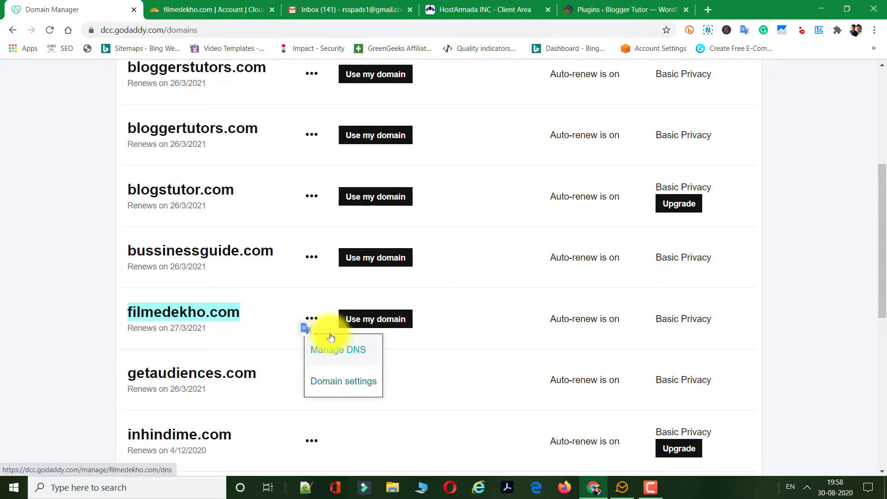
{"action": "left_click", "coordinate": [328, 349]}
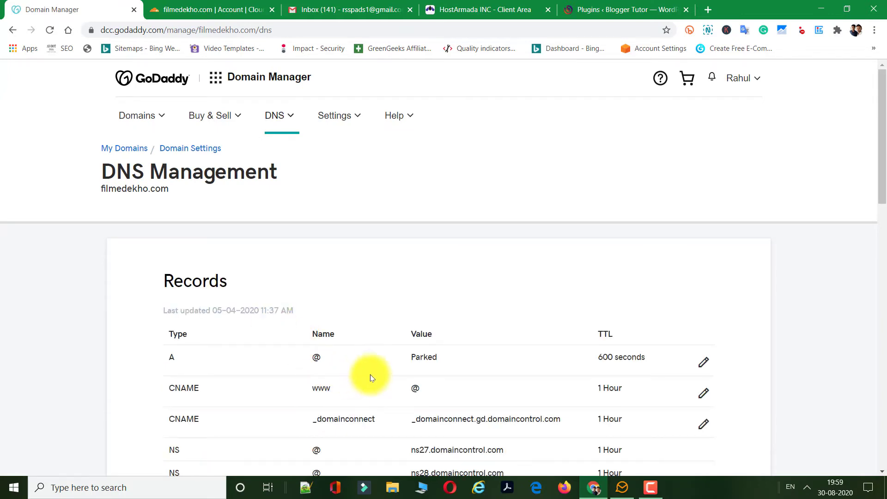
{"action": "scroll", "coordinate": [370, 378], "scroll_direction": "down", "scroll_amount": 3}
{"action": "scroll", "coordinate": [283, 389], "scroll_direction": "down", "scroll_amount": 6}
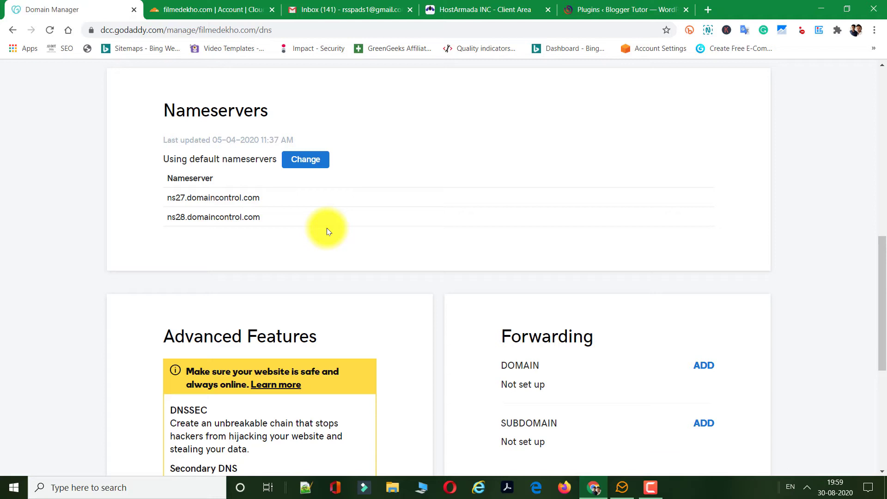
Change filmedekho.com's nameservers in GoDaddy to Enter my own nameservers
{"action": "left_click", "coordinate": [212, 10]}
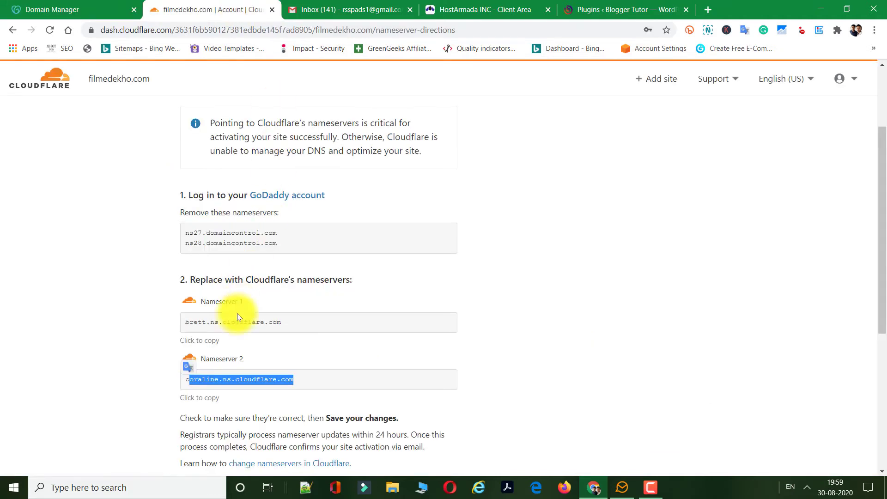
{"action": "left_click_drag", "start_coordinate": [286, 328], "coordinate": [260, 327]}
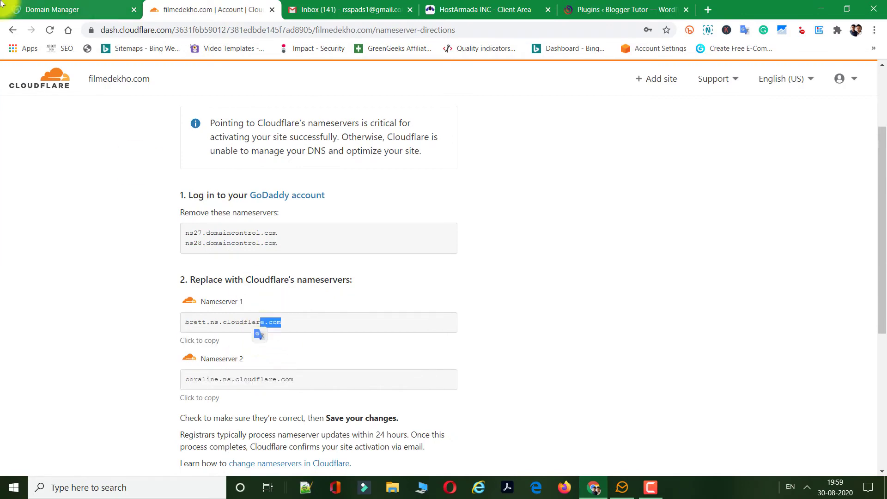
{"action": "left_click", "coordinate": [67, 9]}
{"action": "left_click", "coordinate": [304, 160]}
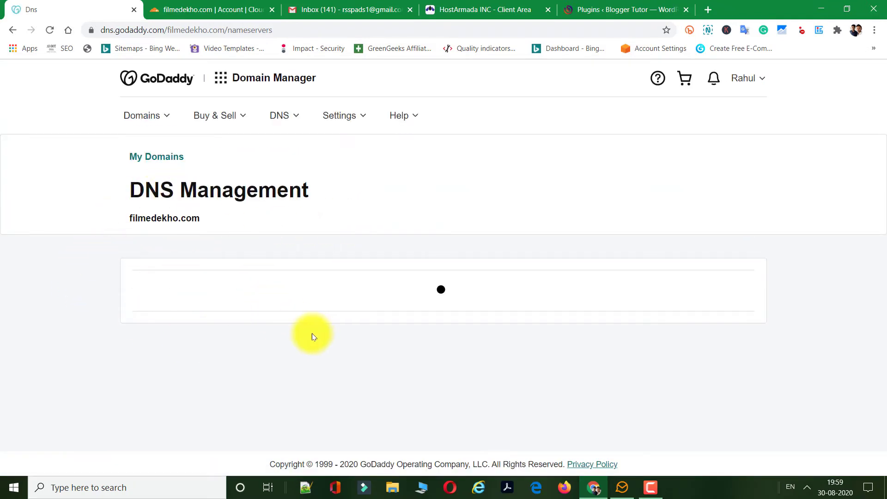
{"action": "scroll", "coordinate": [307, 356], "scroll_direction": "down", "scroll_amount": 2}
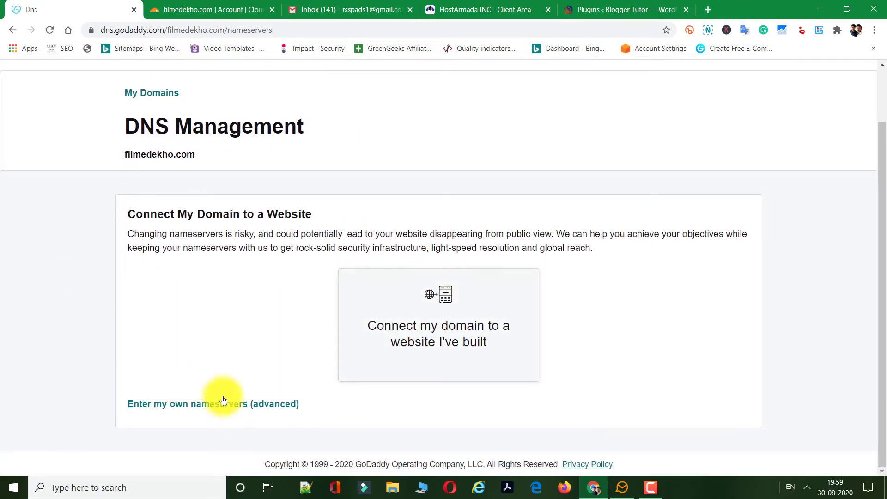
{"action": "left_click", "coordinate": [248, 404]}
{"action": "left_click", "coordinate": [218, 299]}
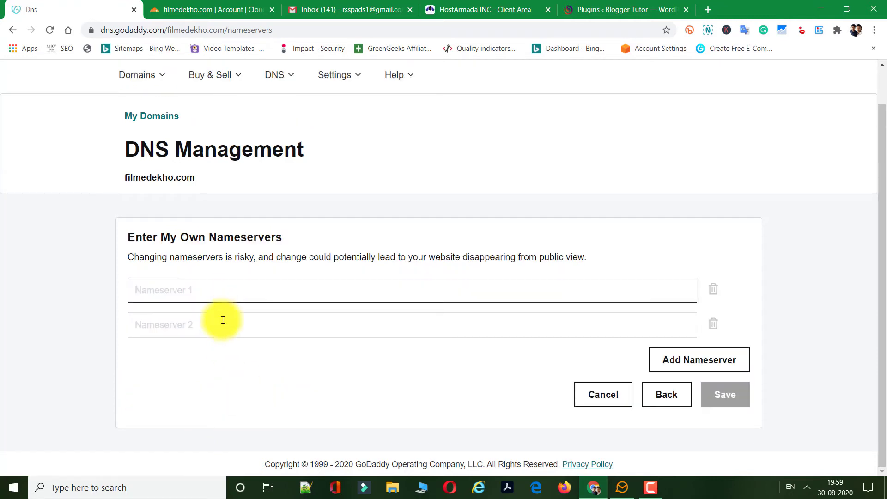
{"action": "left_click", "coordinate": [223, 318]}
{"action": "left_click", "coordinate": [257, 293]}
{"action": "left_click", "coordinate": [287, 322]}
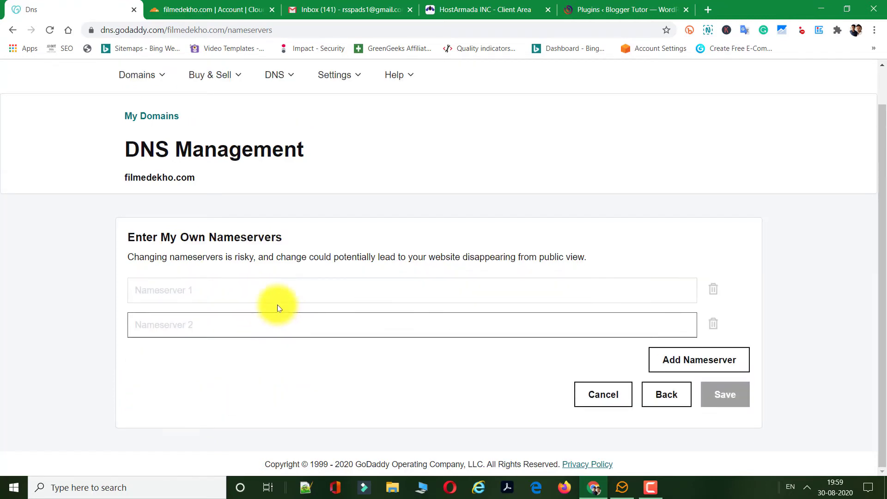
Copy brett.ns.cloudflare.com from Cloudflare into GoDaddy's Nameserver 1 field
{"action": "left_click", "coordinate": [208, 9]}
{"action": "left_click", "coordinate": [293, 323]}
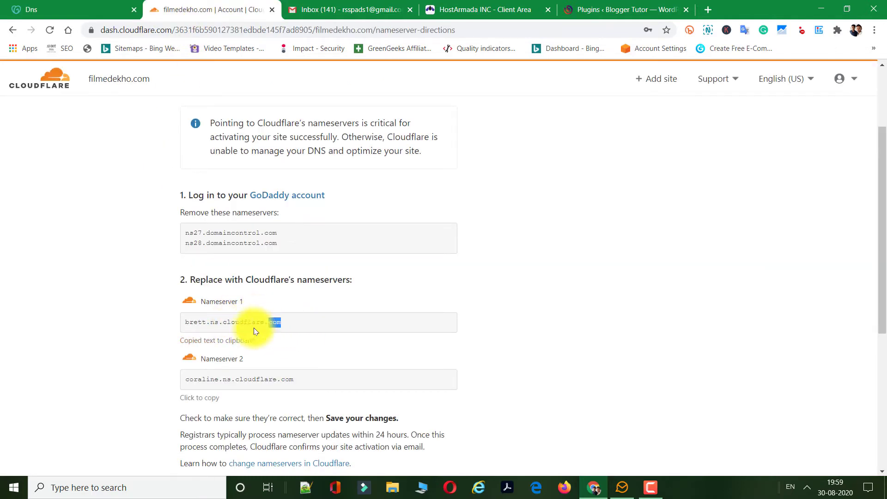
{"action": "right_click", "coordinate": [218, 312]}
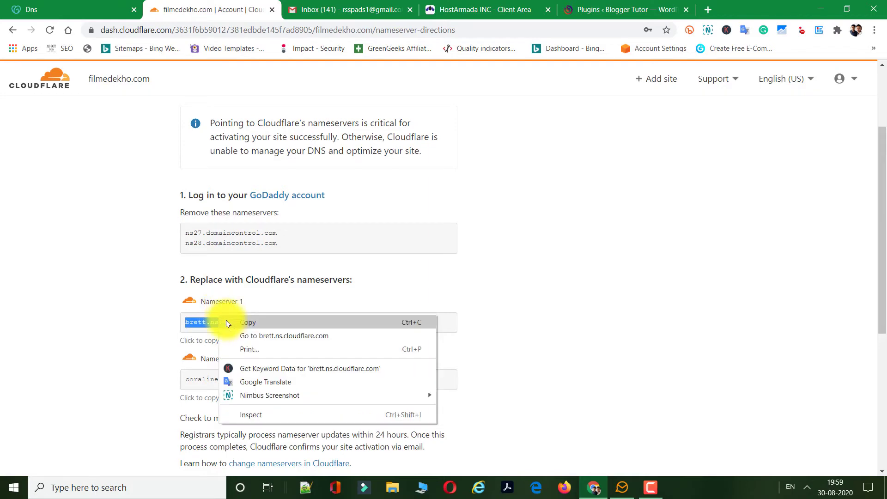
{"action": "left_click", "coordinate": [225, 320]}
{"action": "left_click", "coordinate": [73, 9]}
{"action": "left_click", "coordinate": [279, 290]}
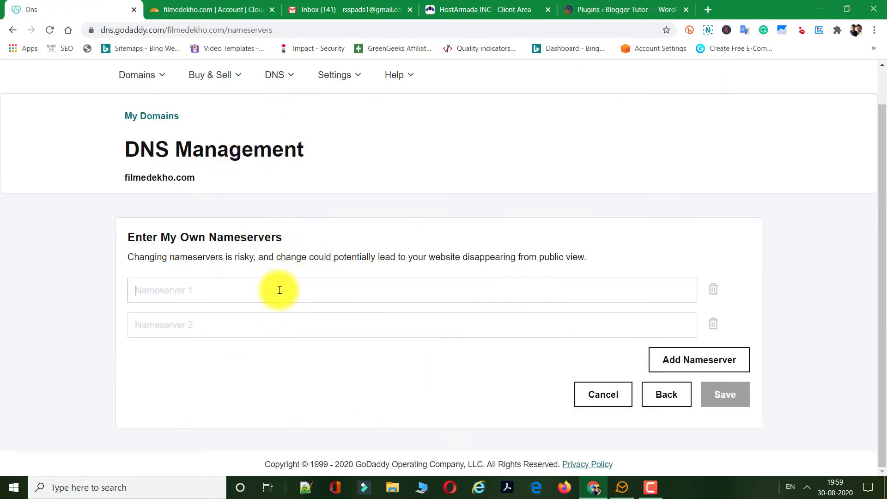
{"action": "key", "text": "ctrl+v"}
Copy coraline.ns.cloudflare.com from Cloudflare into GoDaddy's Nameserver 2 field
{"action": "key", "text": "ctrl+Tab"}
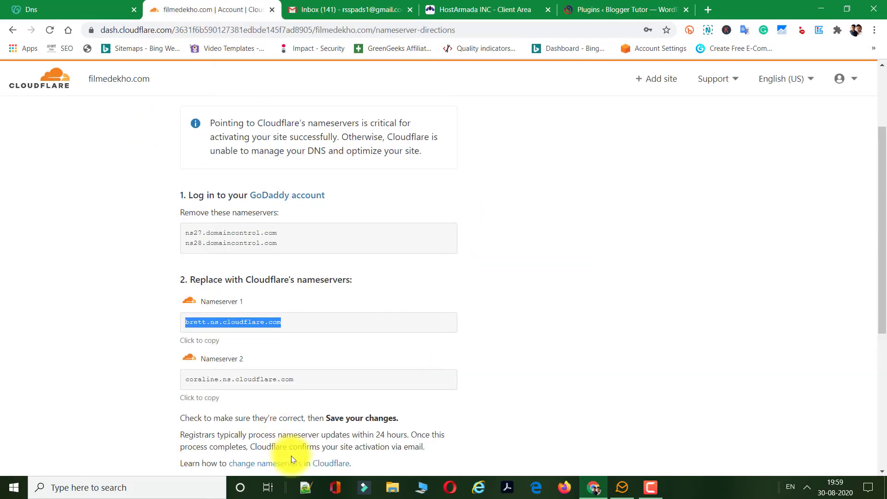
{"action": "mouse_move", "coordinate": [309, 385]}
{"action": "left_mouse_down"}
{"action": "mouse_move", "coordinate": [188, 378]}
{"action": "mouse_move", "coordinate": [300, 385]}
{"action": "left_mouse_up"}
{"action": "right_click", "coordinate": [210, 367]}
{"action": "left_click", "coordinate": [184, 380]}
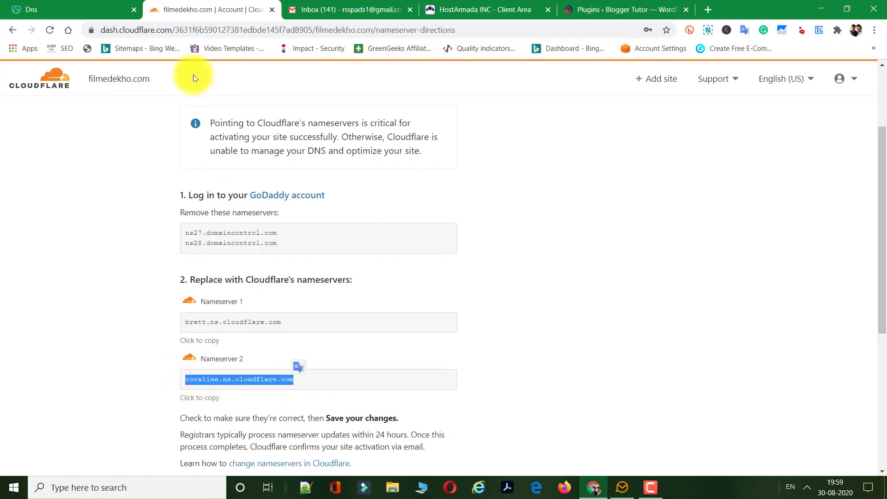
{"action": "left_click", "coordinate": [85, 6]}
{"action": "left_click", "coordinate": [209, 321]}
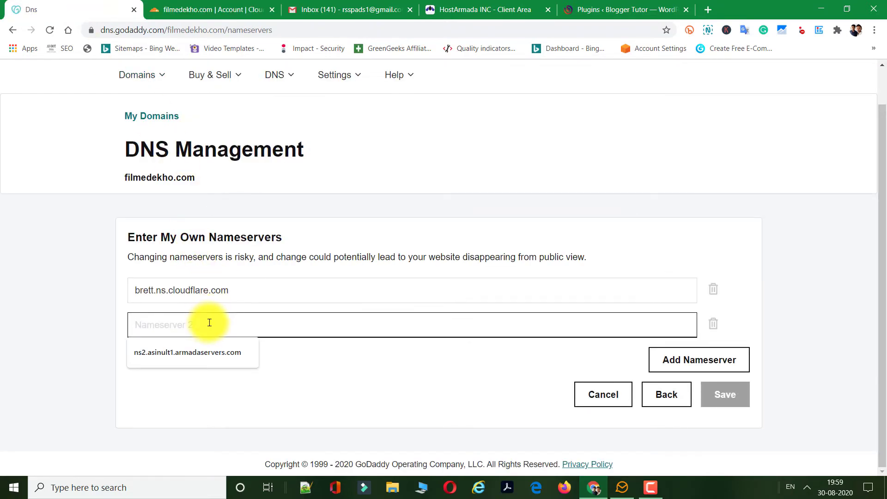
{"action": "key", "text": "ctrl+v"}
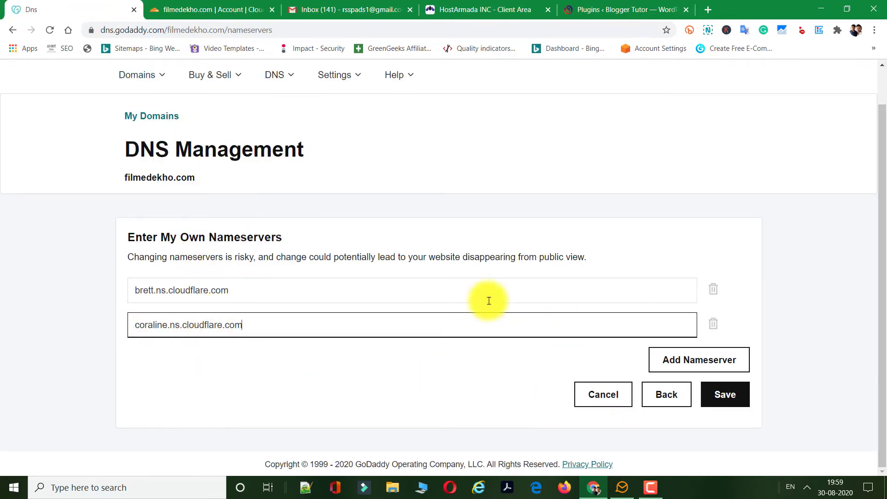
Save the Cloudflare nameservers, consent to the update, and view filmedekho.com's Records table
{"action": "left_click", "coordinate": [726, 401]}
{"action": "left_click", "coordinate": [725, 397]}
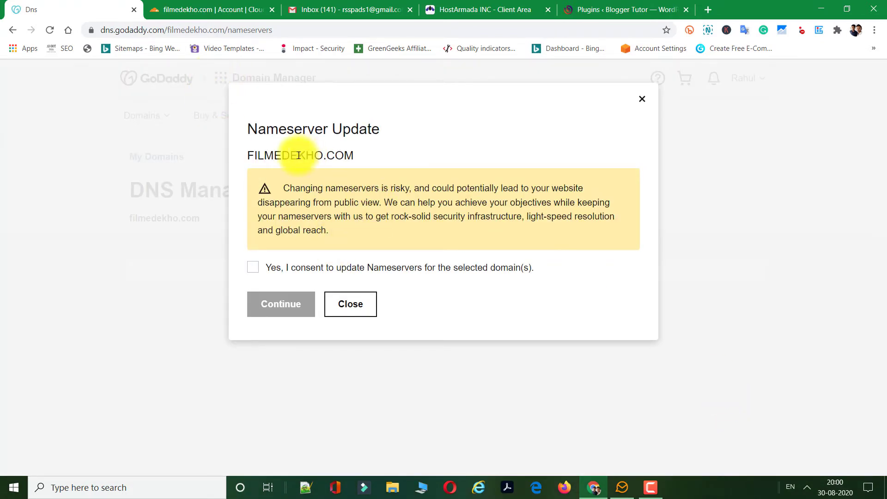
{"action": "left_click", "coordinate": [253, 269]}
{"action": "left_click", "coordinate": [258, 302]}
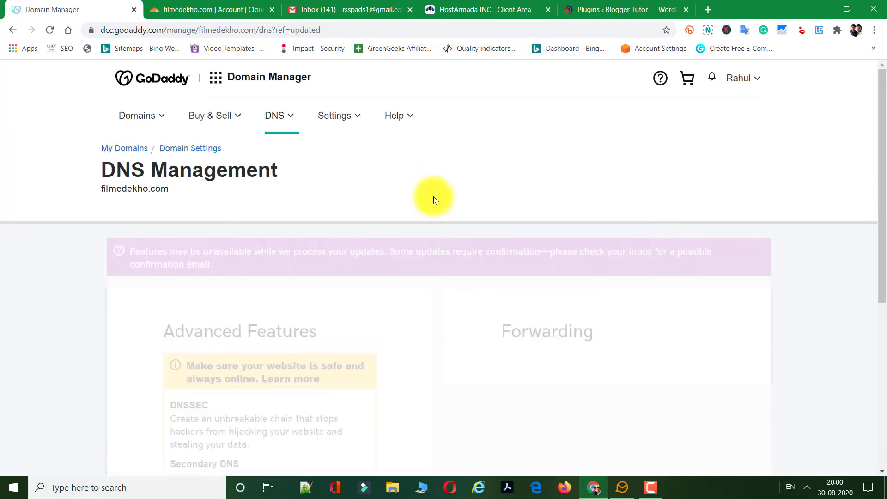
{"action": "scroll", "coordinate": [499, 278], "scroll_direction": "down", "scroll_amount": 3}
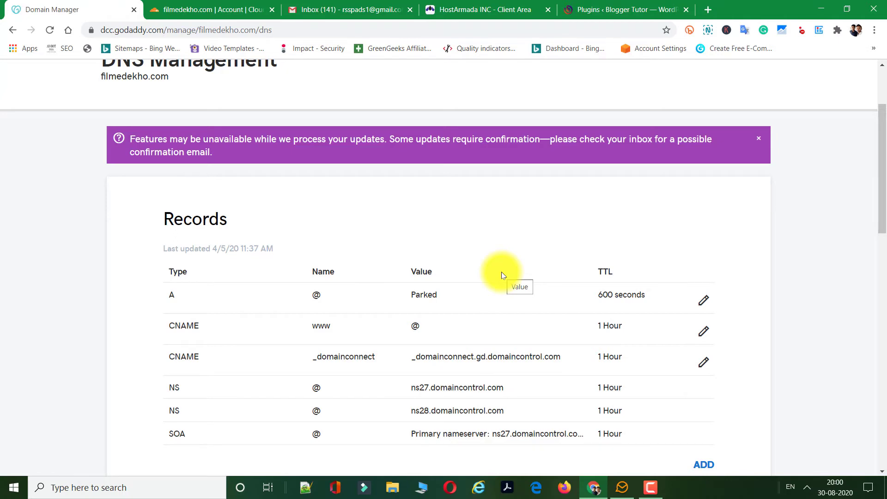
Confirm the nameservers were changed and skip the security and speed recommendations for now
{"action": "left_click", "coordinate": [152, 10]}
{"action": "scroll", "coordinate": [193, 214], "scroll_direction": "down", "scroll_amount": 5}
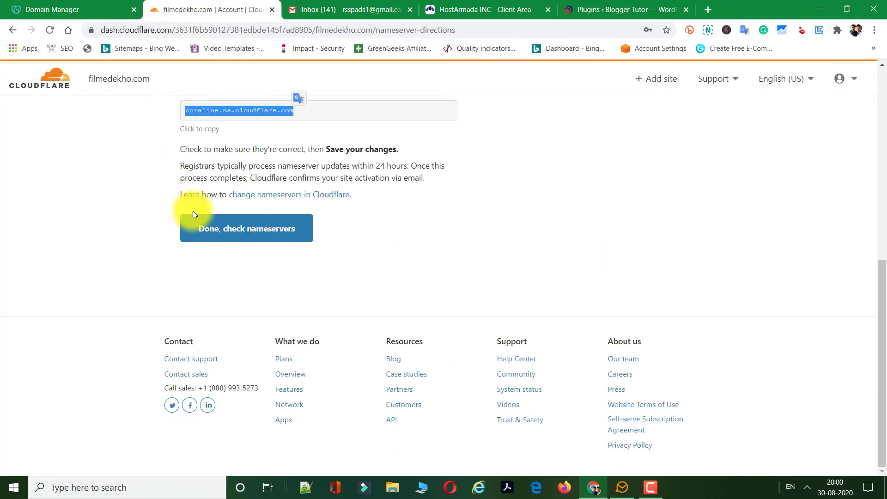
{"action": "left_click", "coordinate": [239, 239]}
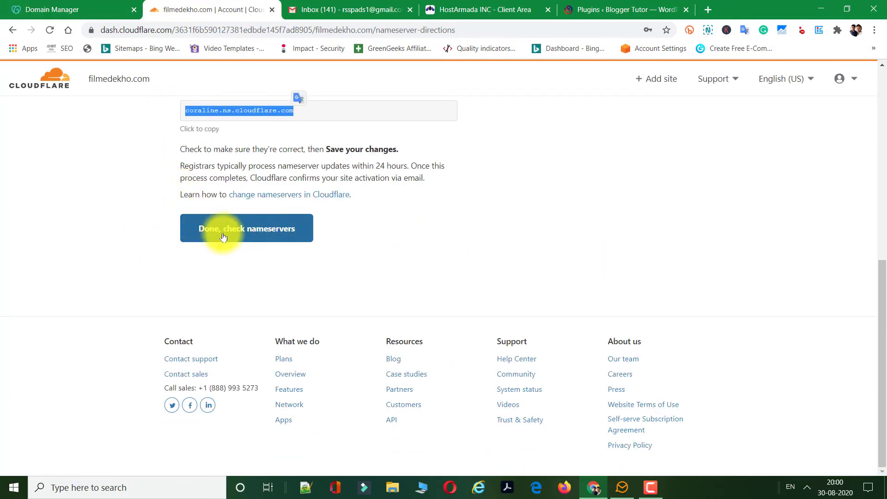
{"action": "scroll", "coordinate": [259, 273], "scroll_direction": "down", "scroll_amount": 8}
{"action": "scroll", "coordinate": [308, 289], "scroll_direction": "up", "scroll_amount": 8}
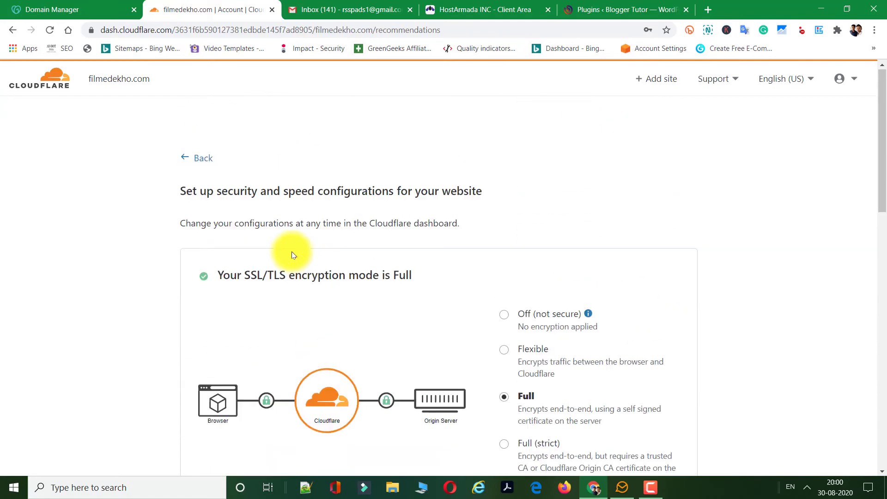
{"action": "scroll", "coordinate": [249, 265], "scroll_direction": "down", "scroll_amount": 15}
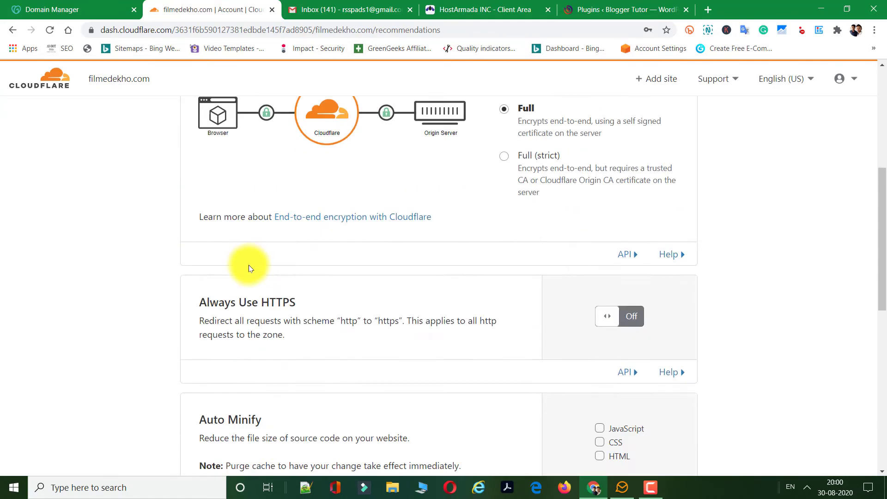
{"action": "left_click", "coordinate": [218, 238]}
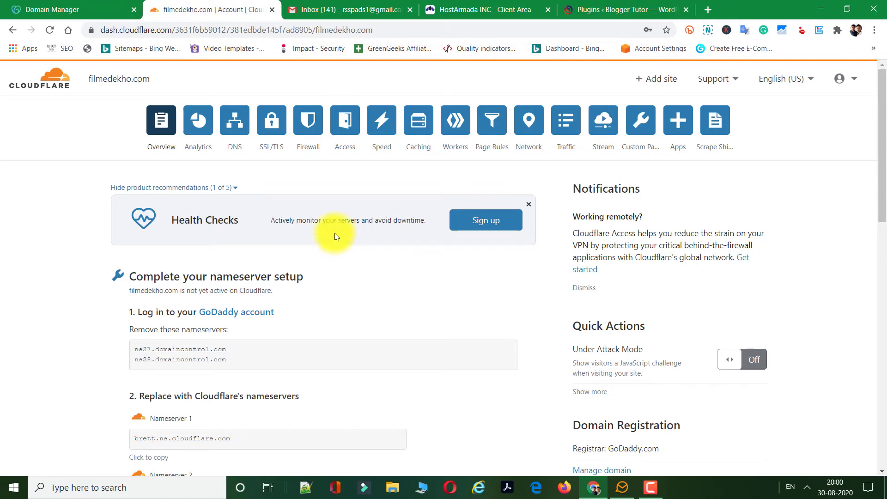
Queue a nameserver re-check for filmedekho.com from its Overview page
{"action": "scroll", "coordinate": [361, 356], "scroll_direction": "down", "scroll_amount": 8}
{"action": "left_click", "coordinate": [504, 214]}
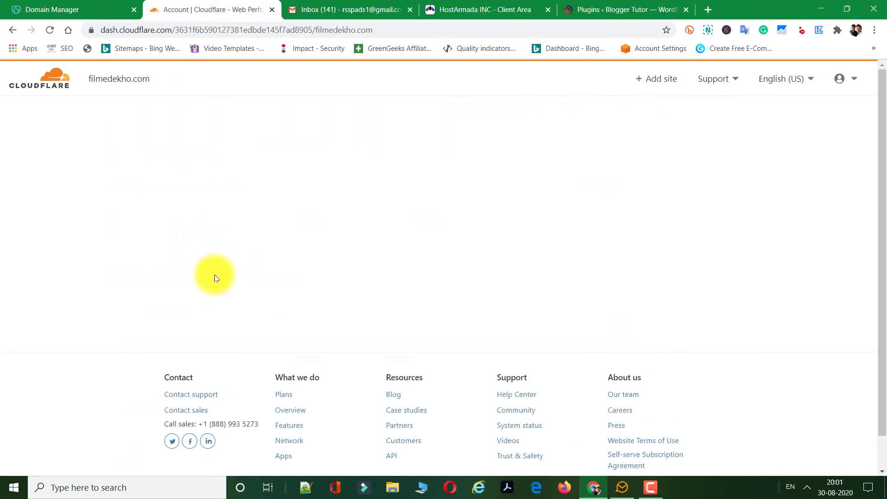
{"action": "left_click", "coordinate": [41, 9]}
{"action": "left_click", "coordinate": [212, 10]}
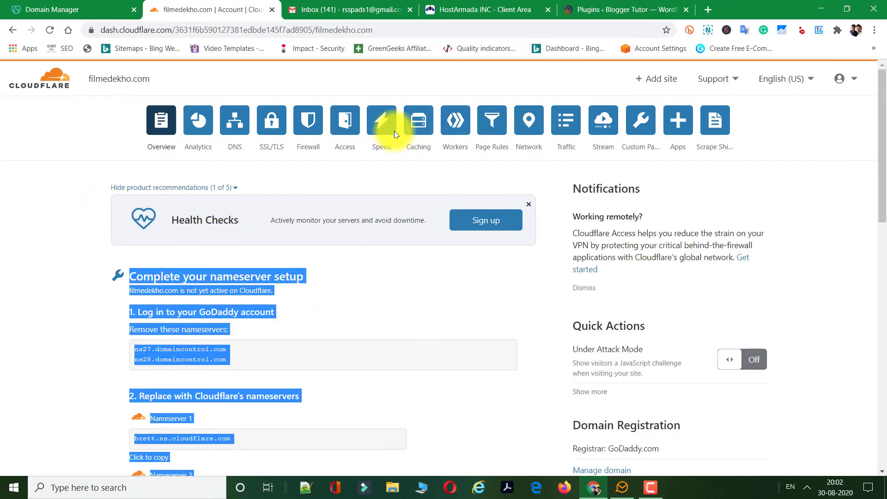
Open the Cloudflare verification email in the Gmail inbox
{"action": "left_click", "coordinate": [347, 9]}
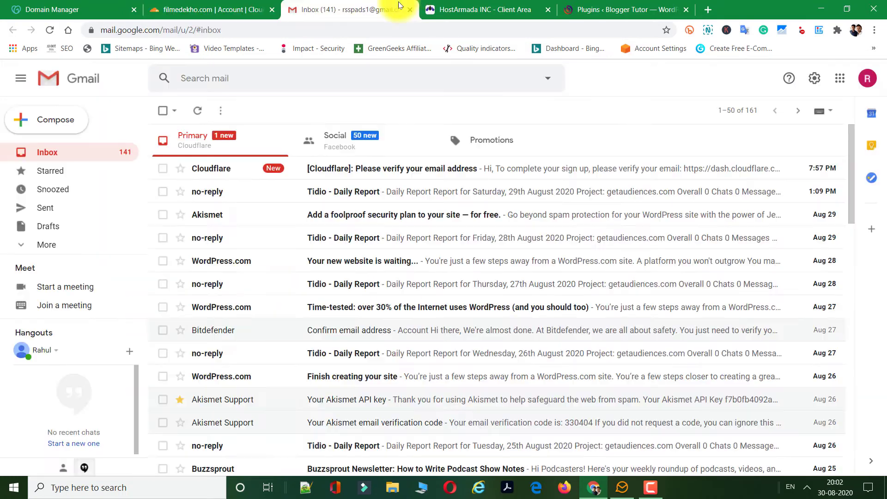
{"action": "left_click", "coordinate": [295, 166]}
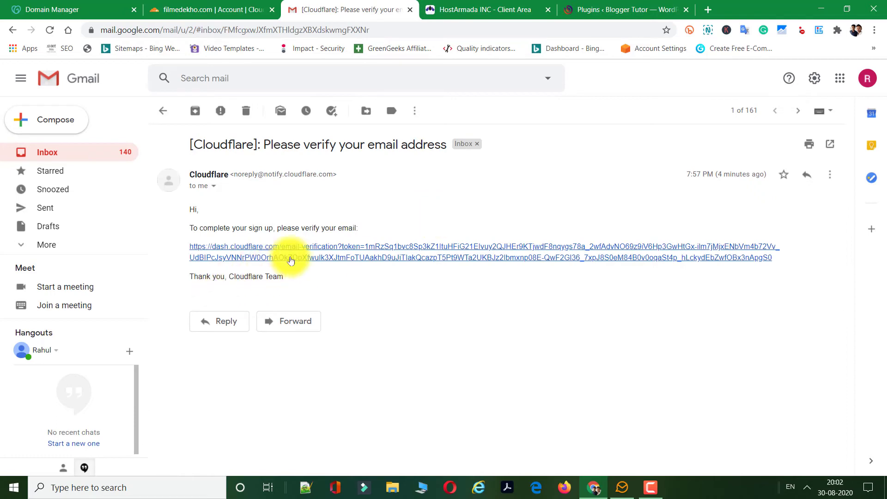
{"action": "left_click", "coordinate": [168, 113]}
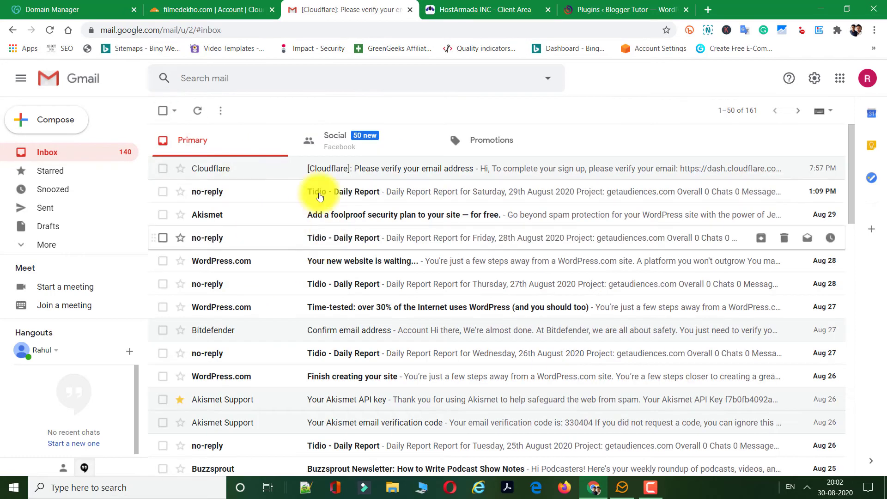
{"action": "left_click", "coordinate": [297, 166]}
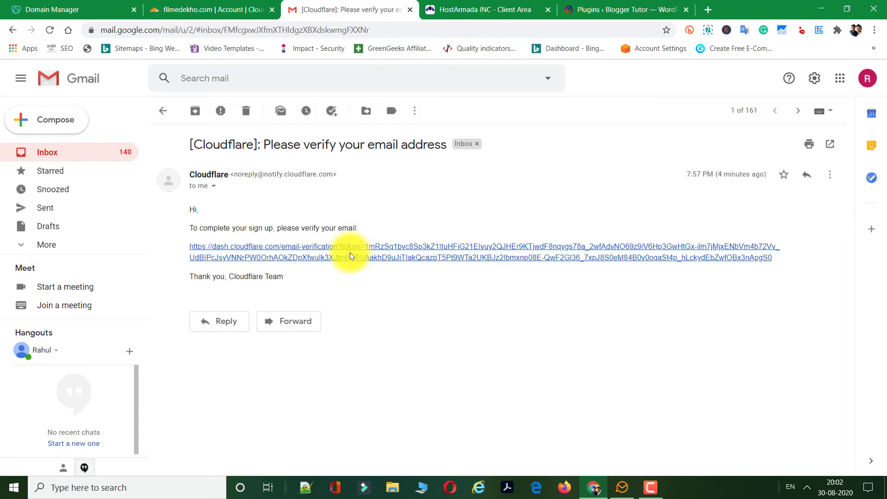
Follow the verification link in a new tab, continue to the dashboard, then return to the inbox
{"action": "right_click", "coordinate": [341, 255]}
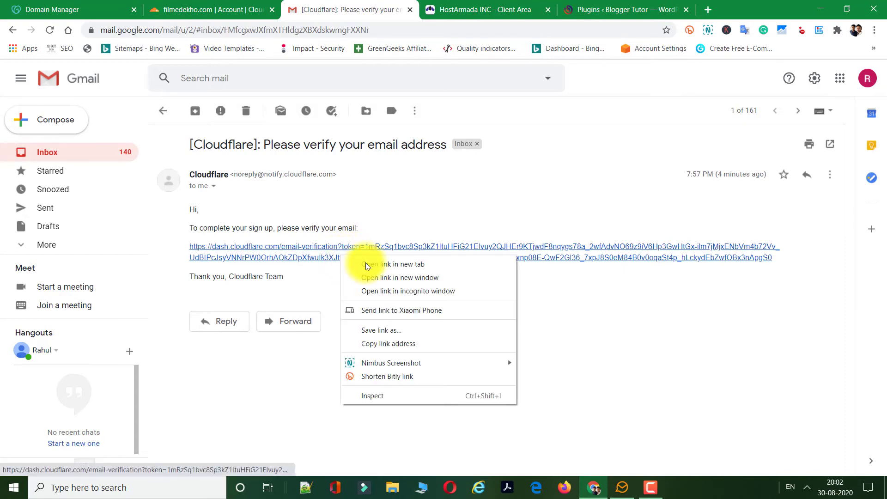
{"action": "left_click", "coordinate": [383, 264]}
{"action": "left_click", "coordinate": [439, 8]}
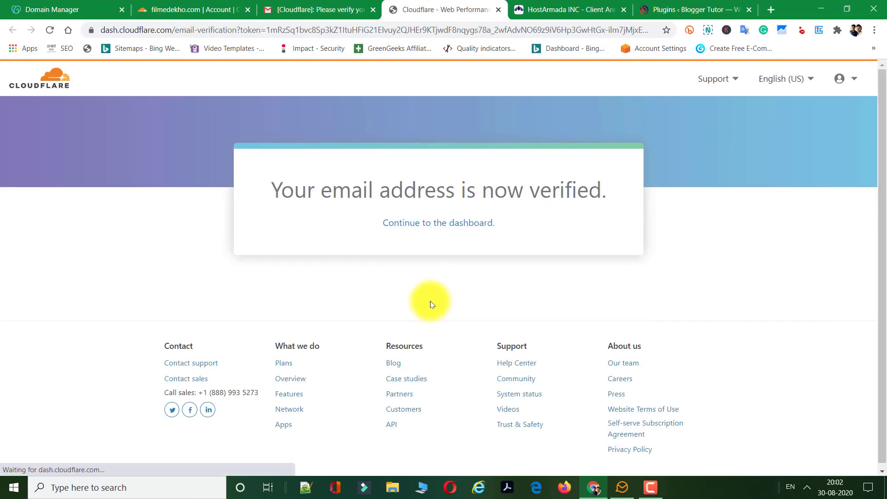
{"action": "left_click", "coordinate": [439, 224]}
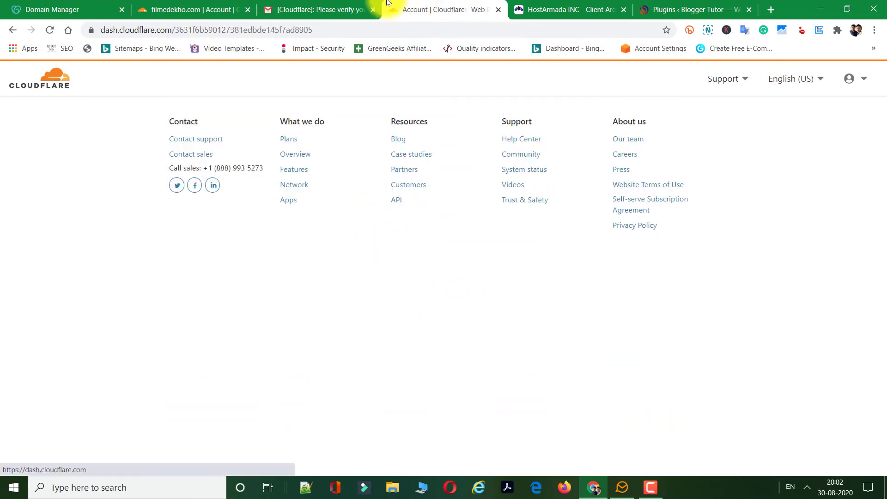
{"action": "left_click", "coordinate": [341, 11]}
{"action": "left_click", "coordinate": [163, 110]}
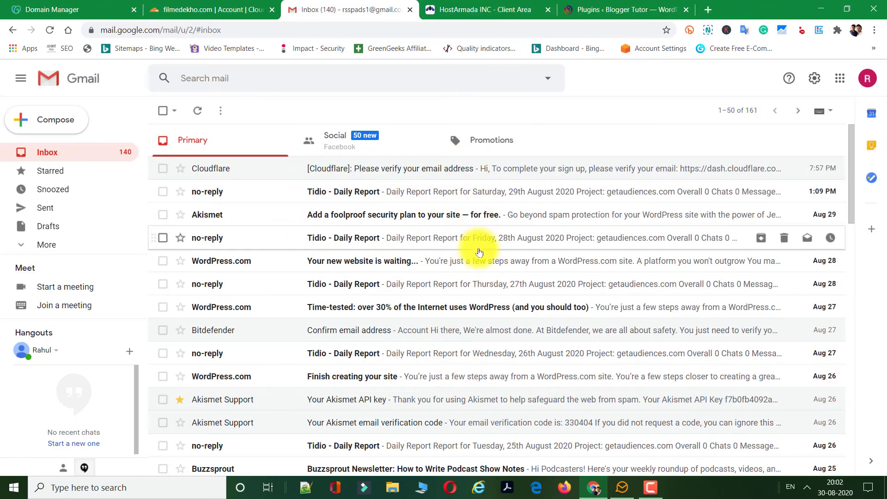
Reload filmedekho.com's Overview until it says 'Great news! Cloudflare is now protecting your site'
{"action": "left_click", "coordinate": [233, 9]}
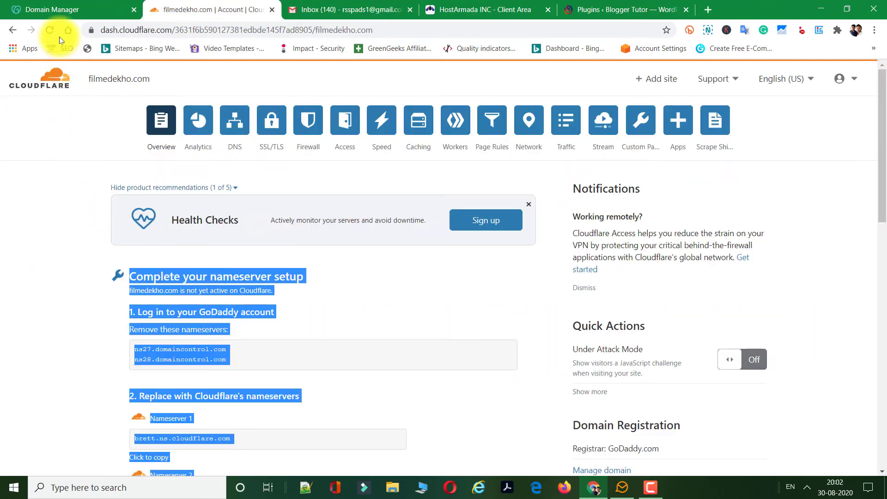
{"action": "left_click", "coordinate": [283, 275]}
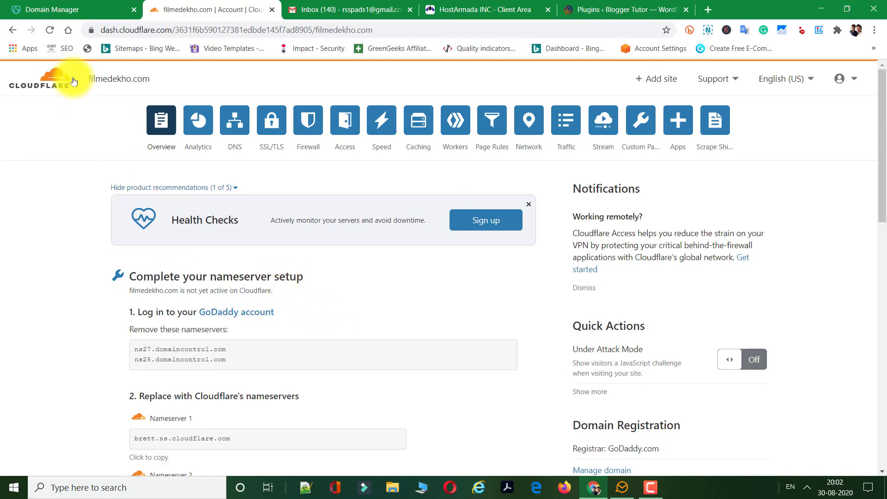
{"action": "left_click", "coordinate": [50, 30]}
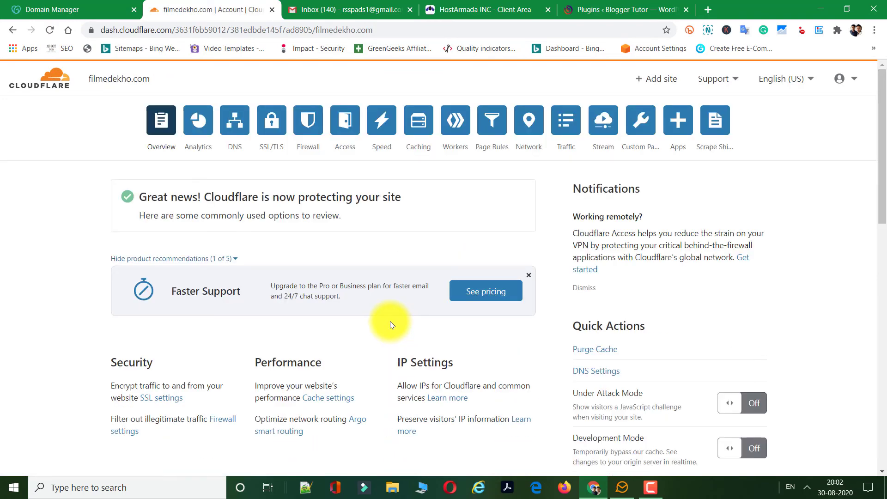
{"action": "left_click_drag", "start_coordinate": [140, 197], "coordinate": [284, 211]}
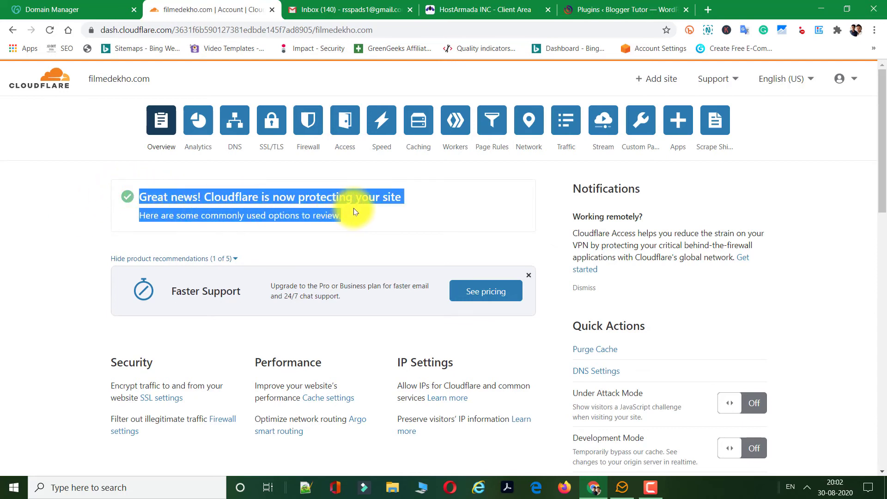
{"action": "left_click", "coordinate": [301, 196]}
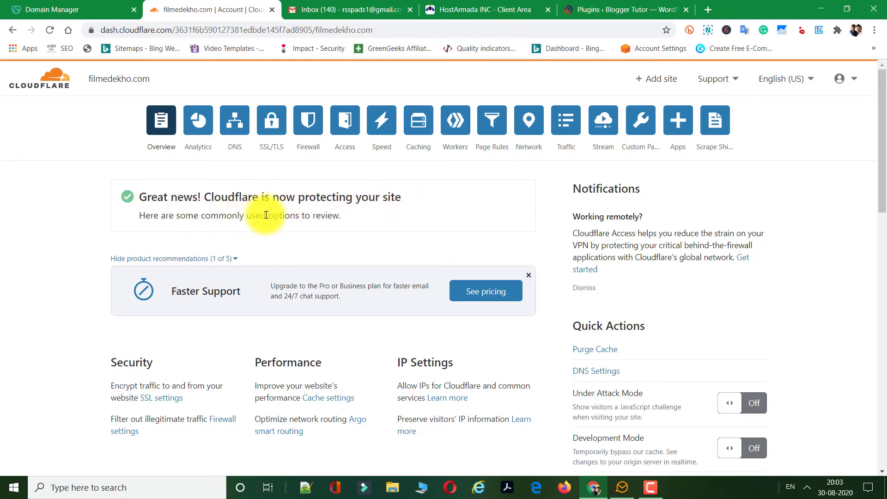
Open filmedekho.com's DNS records and view the proxied A record for 34.102.136.180
{"action": "left_click", "coordinate": [236, 119]}
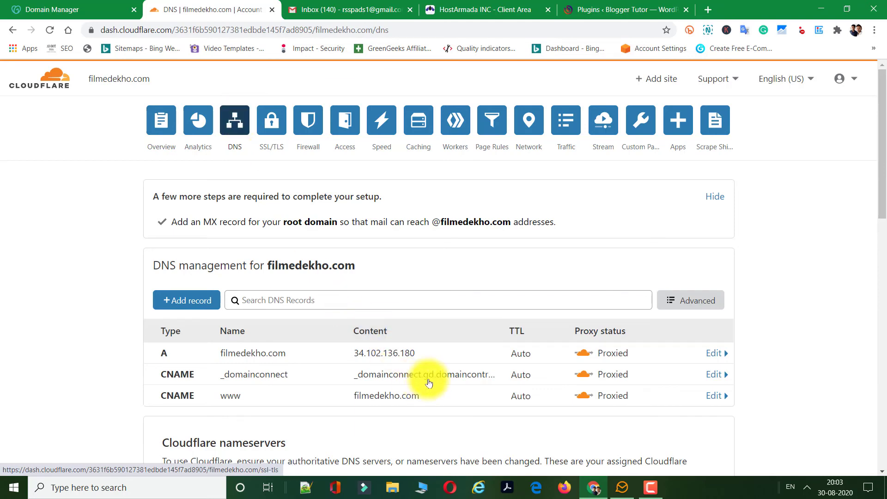
{"action": "left_click_drag", "start_coordinate": [359, 353], "coordinate": [445, 352]}
{"action": "left_click", "coordinate": [427, 266]}
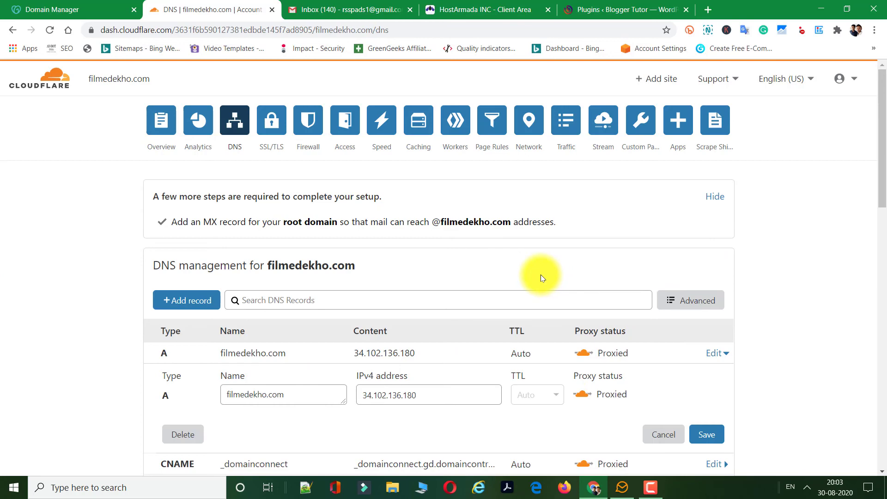
{"action": "scroll", "coordinate": [558, 278], "scroll_direction": "down", "scroll_amount": 6}
{"action": "scroll", "coordinate": [425, 145], "scroll_direction": "up", "scroll_amount": 5}
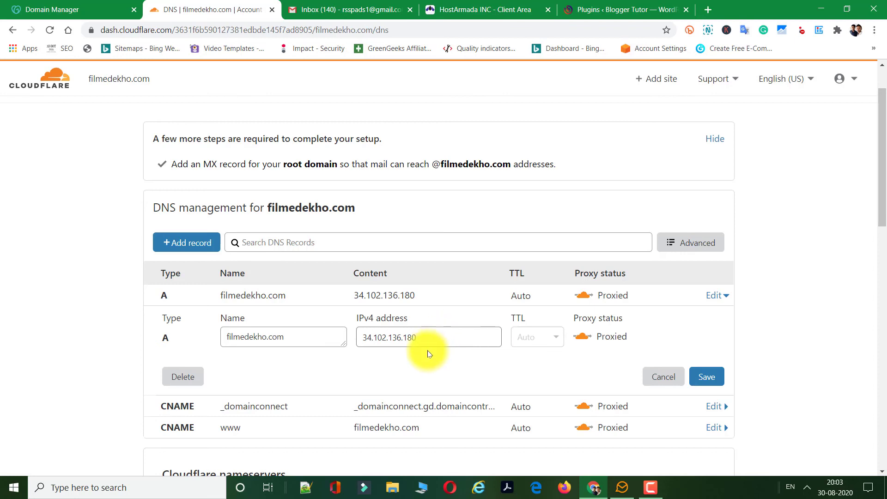
{"action": "scroll", "coordinate": [536, 199], "scroll_direction": "up", "scroll_amount": 1}
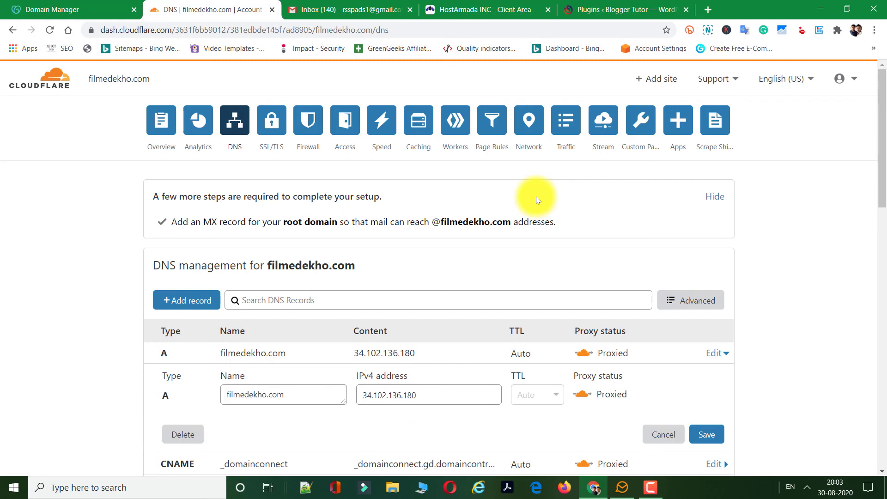